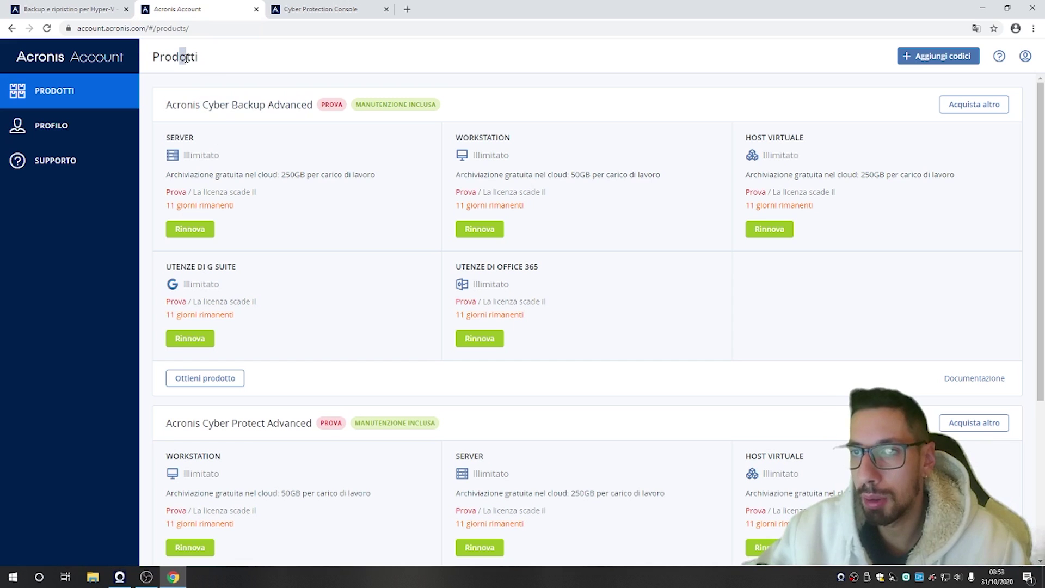
Review the Server, 1 TB cloud and disaster recovery trial quotas, then get Acronis Cyber Backup Advanced
left_click(355, 190)
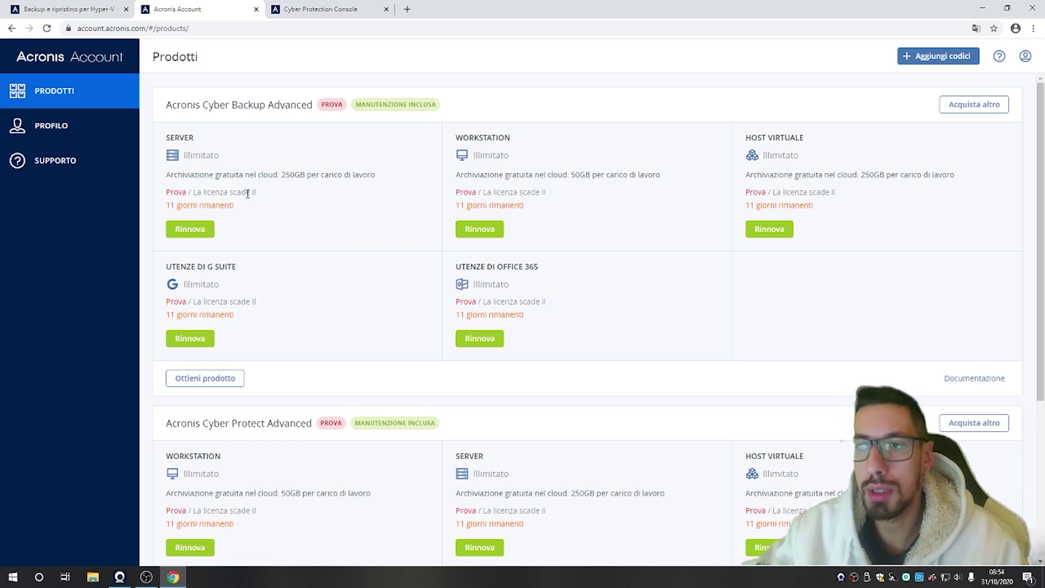
left_click_drag(227, 173, 320, 179)
left_click(323, 180)
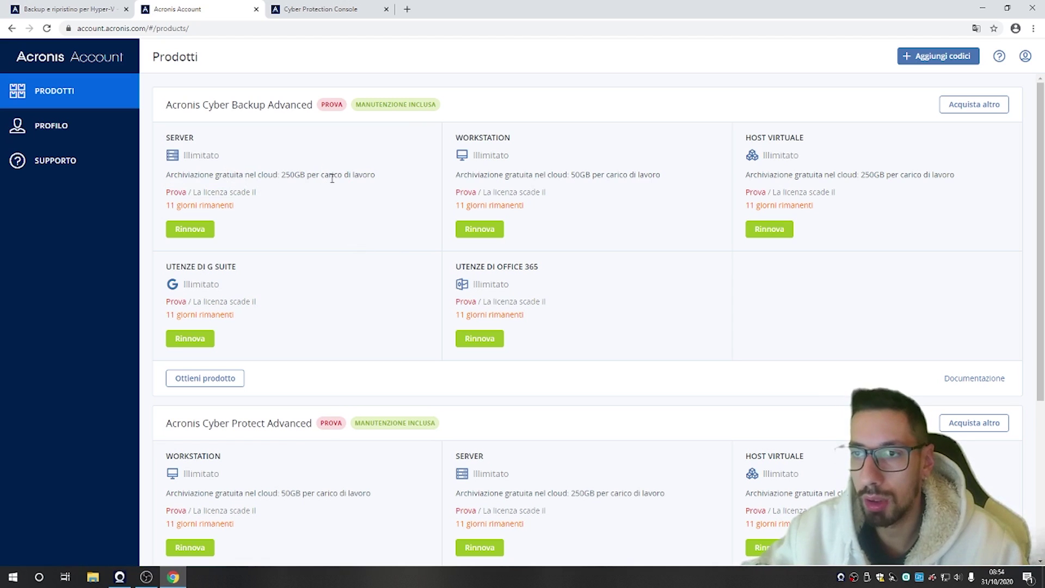
scroll(397, 275, "down", 5)
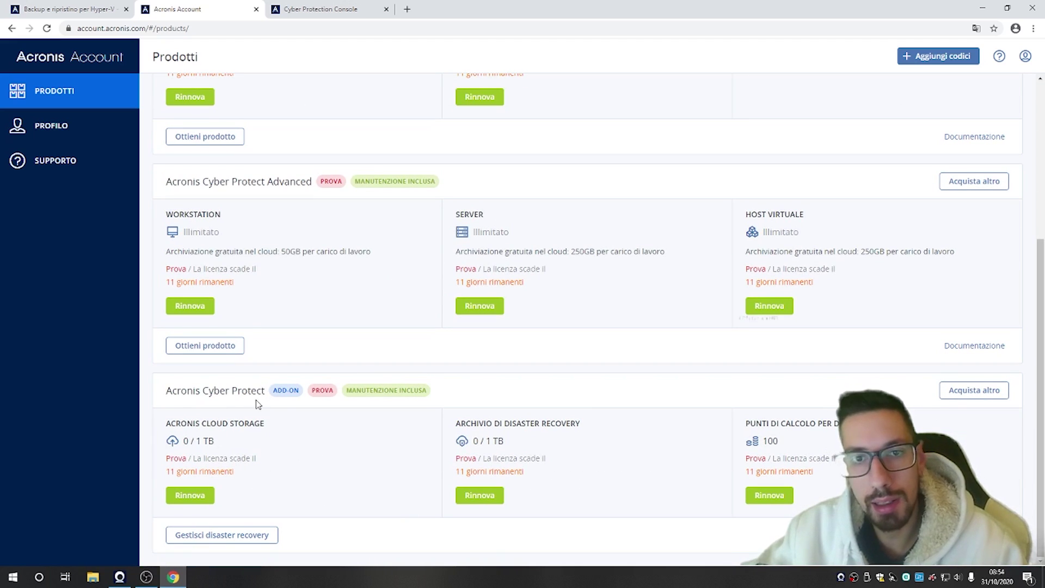
left_click_drag(195, 441, 240, 443)
left_click(243, 442)
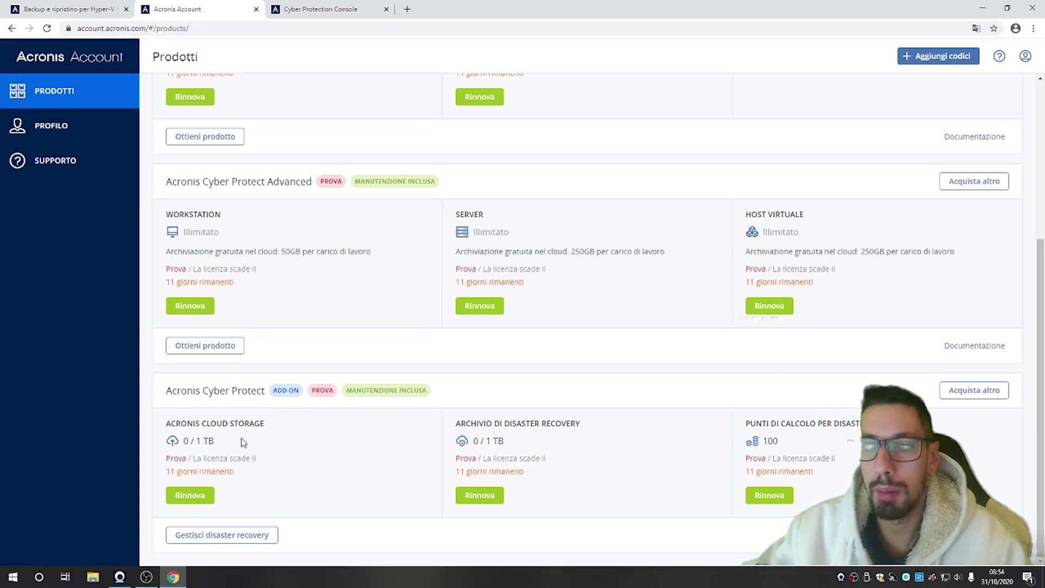
left_click_drag(506, 424, 517, 438)
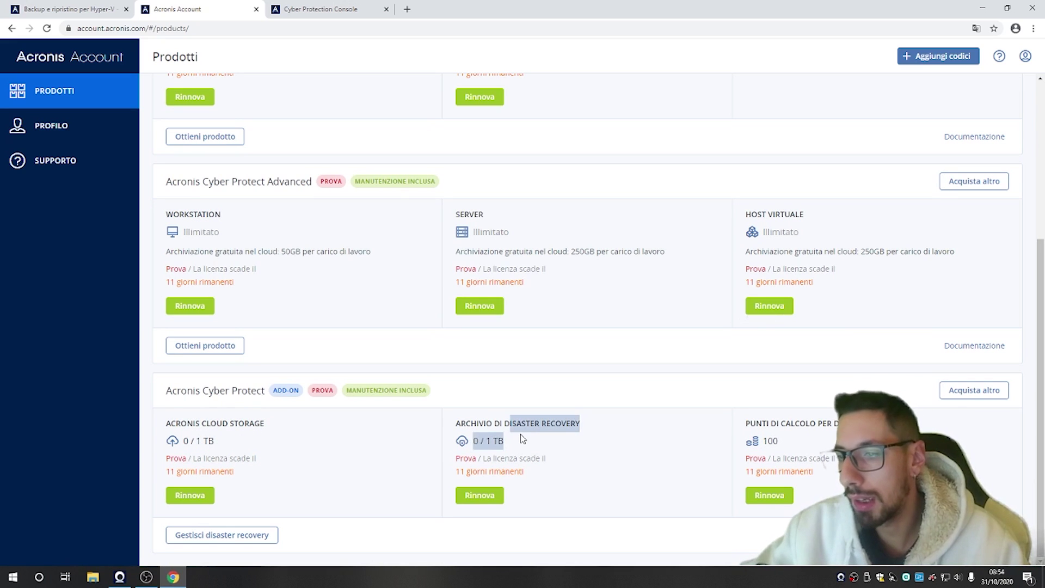
left_click(522, 439)
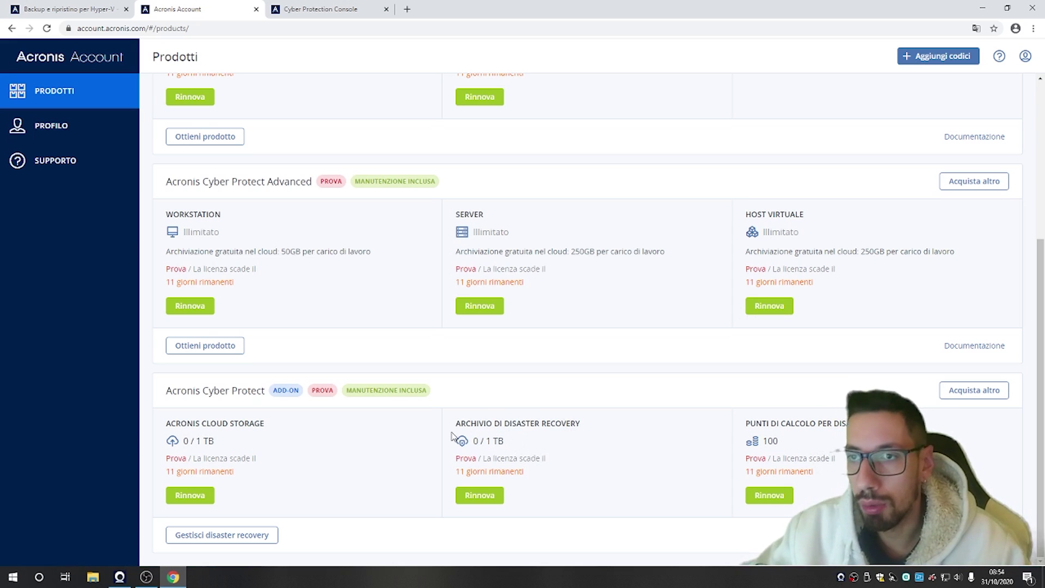
scroll(396, 59, "up", 4)
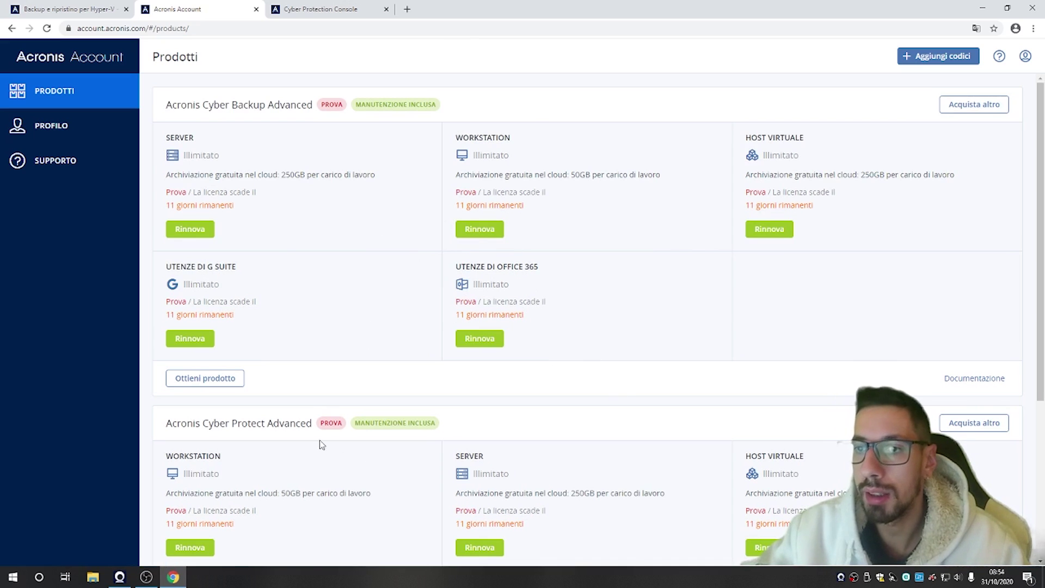
left_click(207, 377)
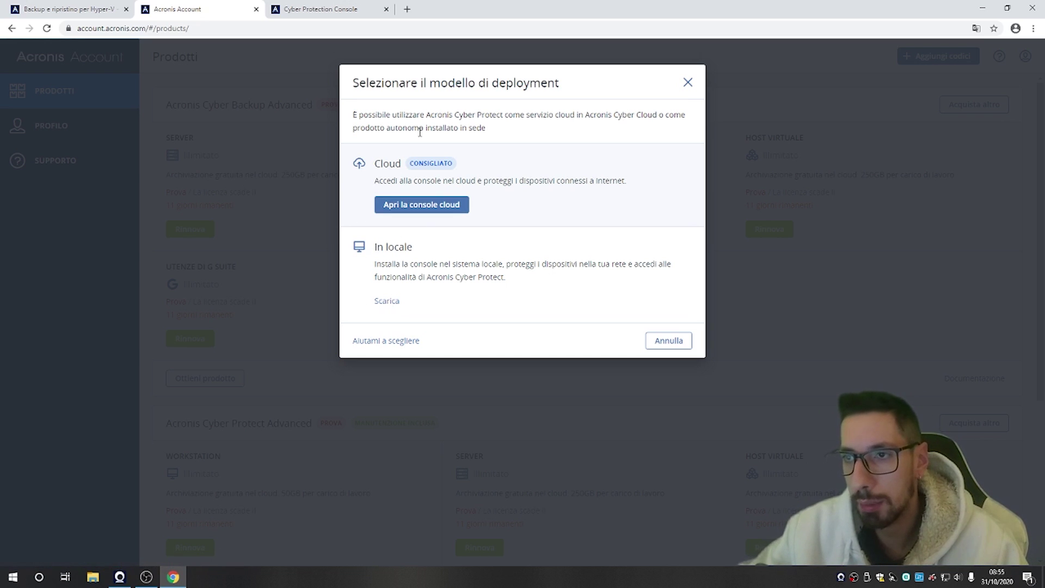
Choose the cloud deployment to open the Acronis Cyber Cloud console
left_click(321, 9)
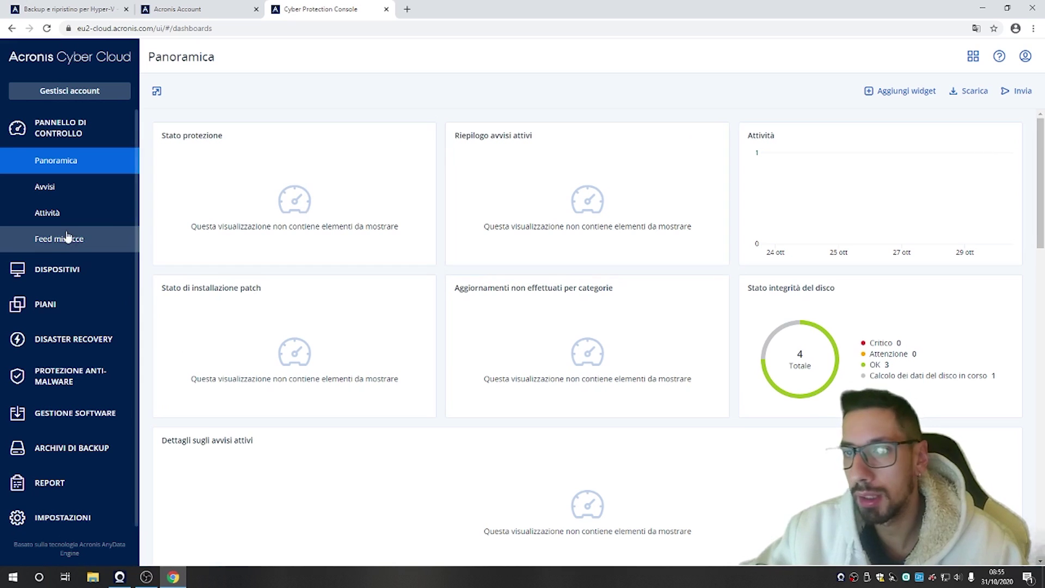
Add a Hyper-V virtualization host from Dispositivi and download its Cyber Protection agent
left_click(48, 266)
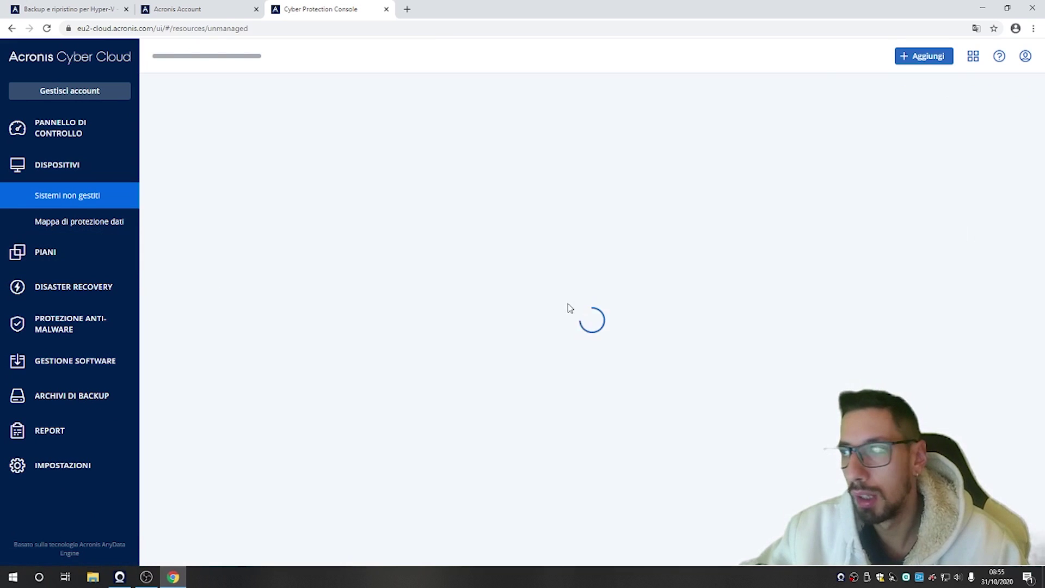
left_click(931, 56)
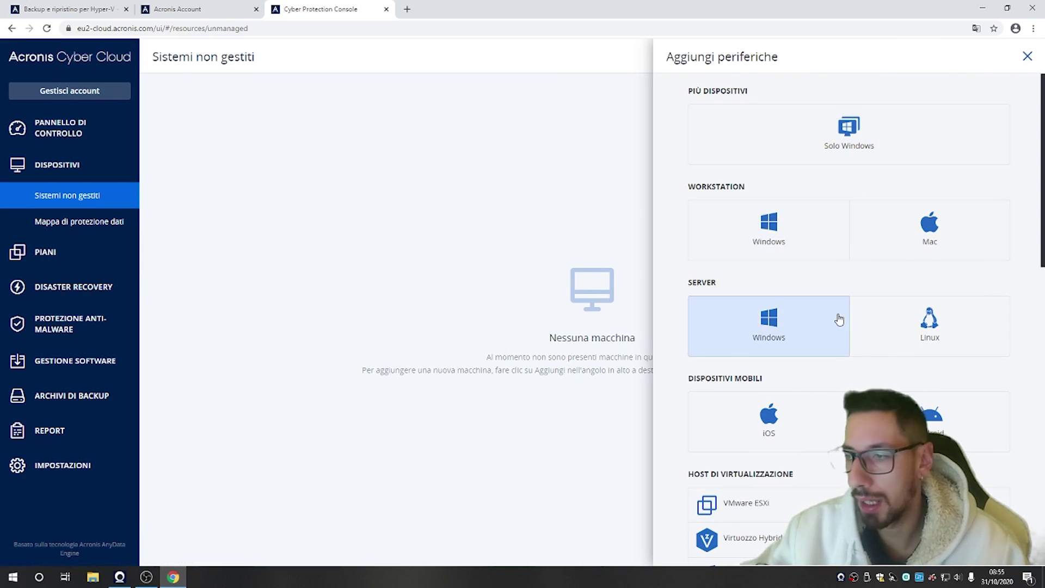
scroll(839, 321, "down", 1)
scroll(860, 306, "down", 3)
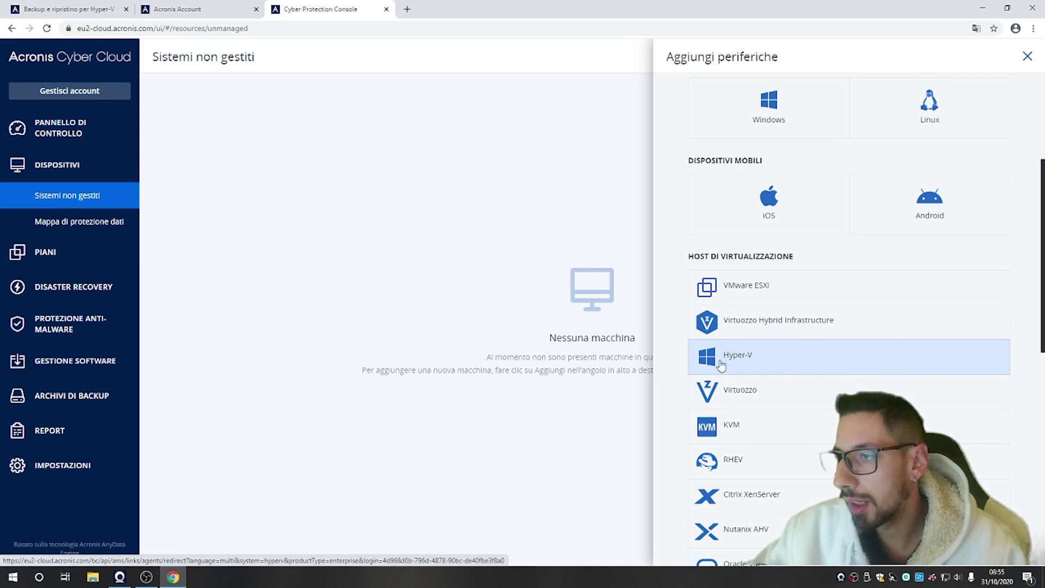
left_click(750, 366)
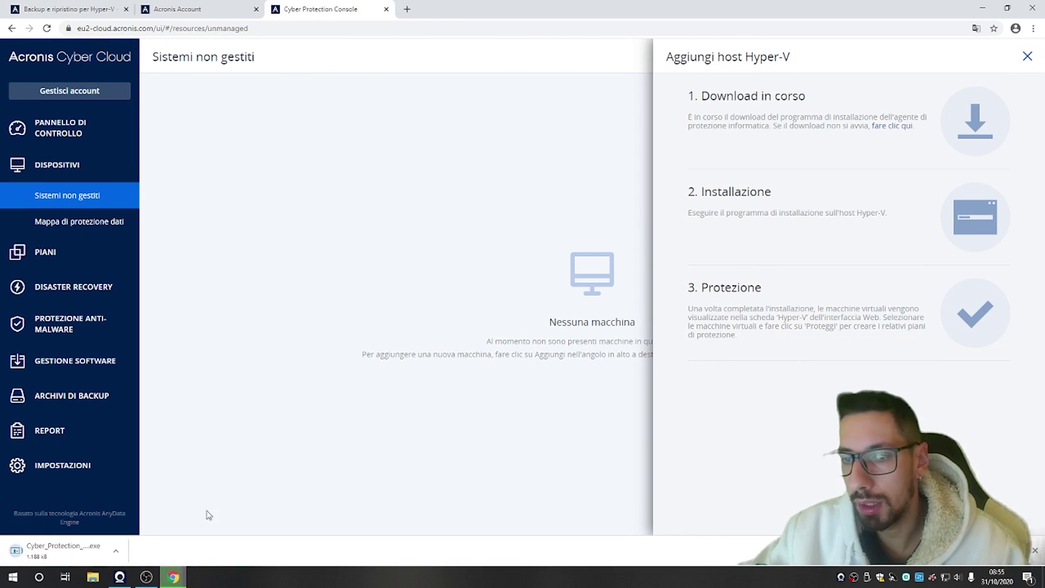
Launch the downloaded Hyper-V agent installer and start installation, then switch the console to protection plans
left_click(90, 547)
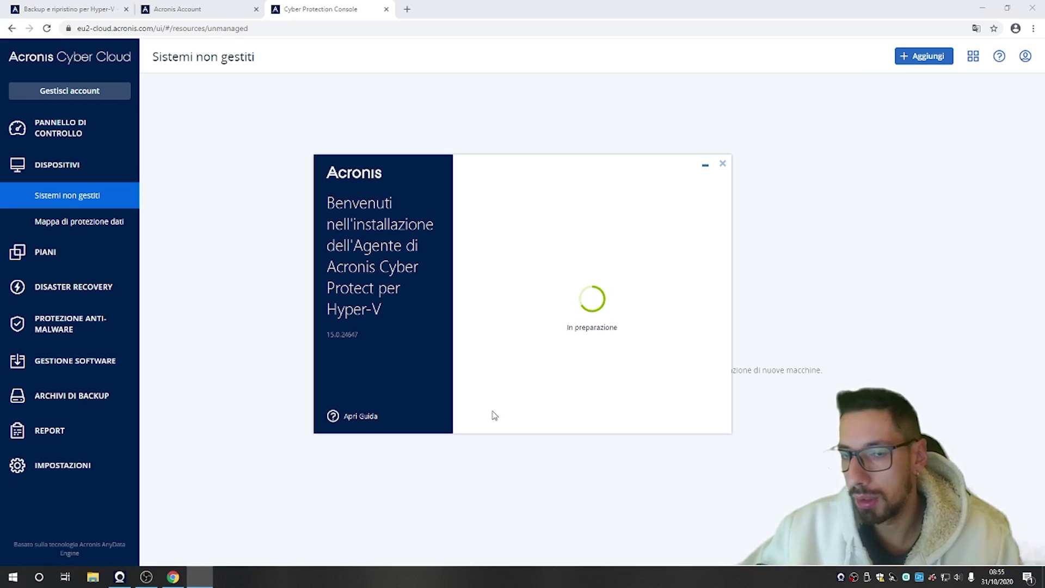
left_click(584, 349)
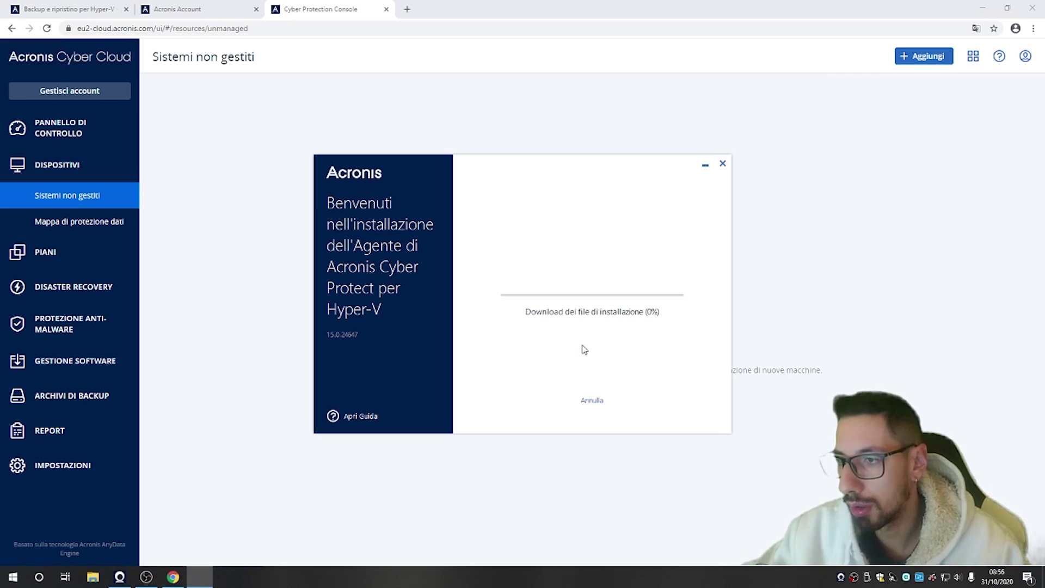
left_click_drag(541, 159, 523, 160)
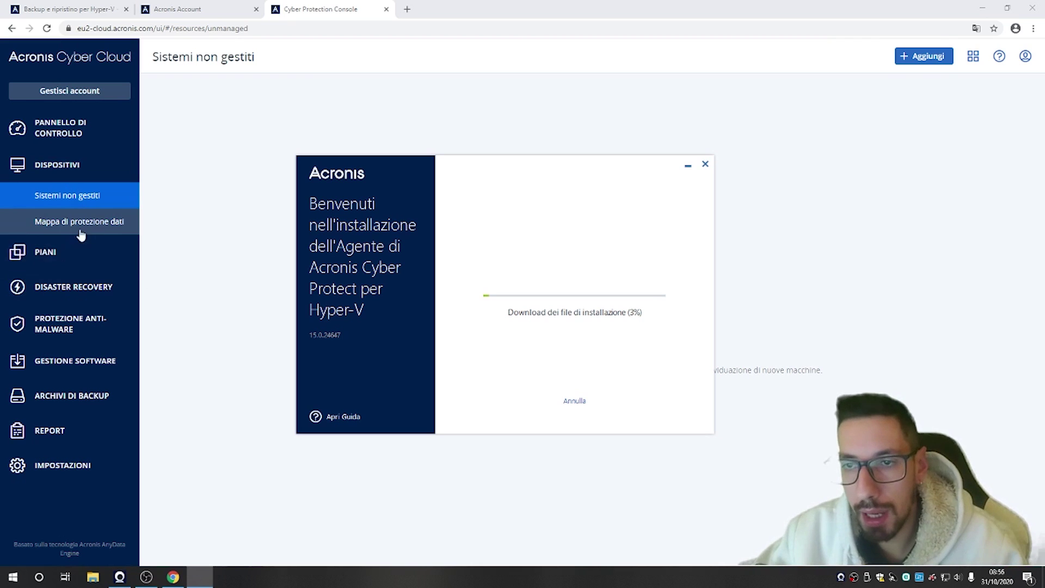
left_click(76, 252)
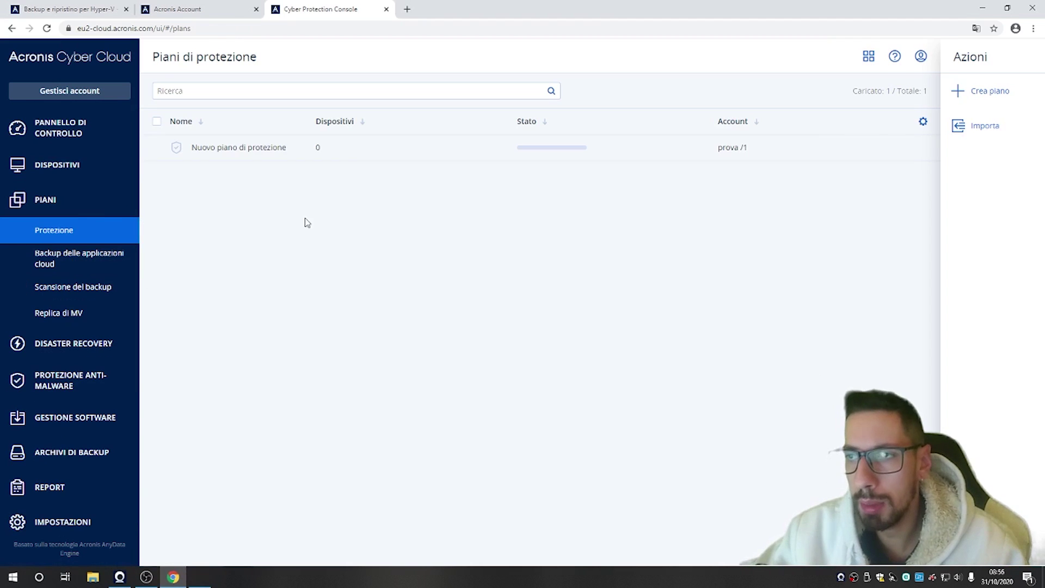
Start a new protection plan named 'Backup VM Giornaliere'
left_click(989, 100)
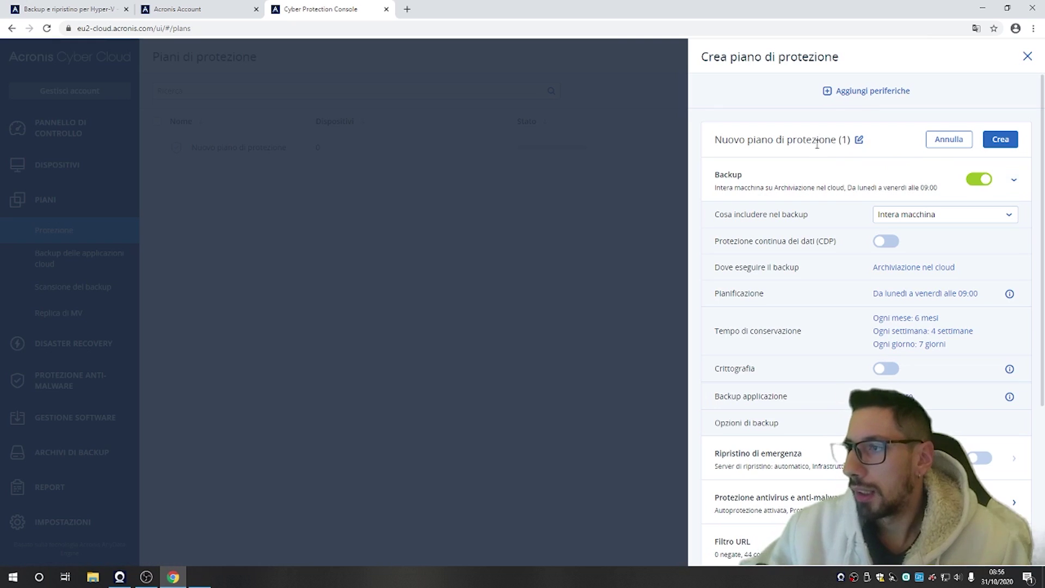
left_click(859, 140)
type("Backup VM Giornaliere")
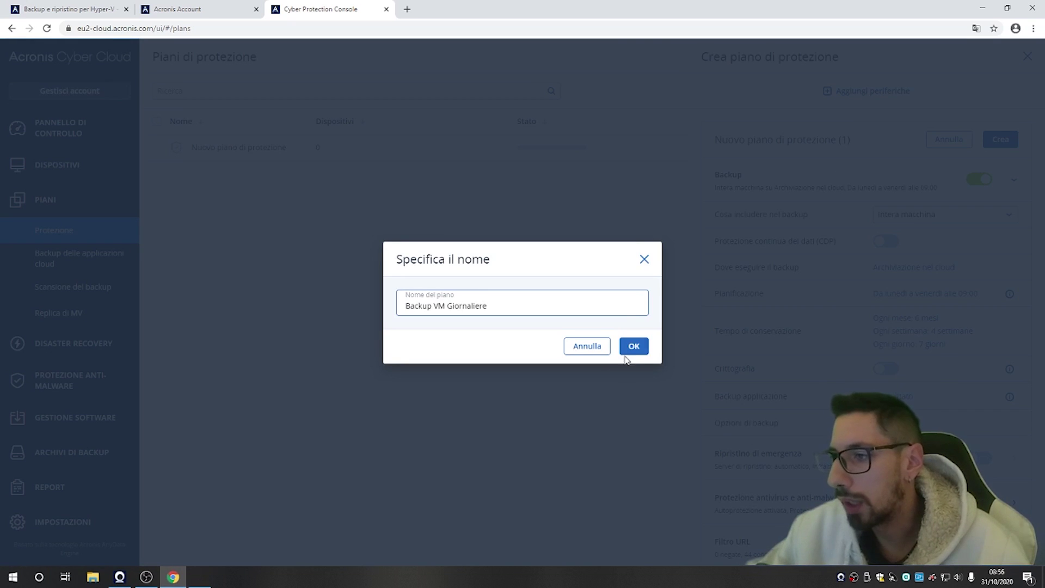
left_click(625, 351)
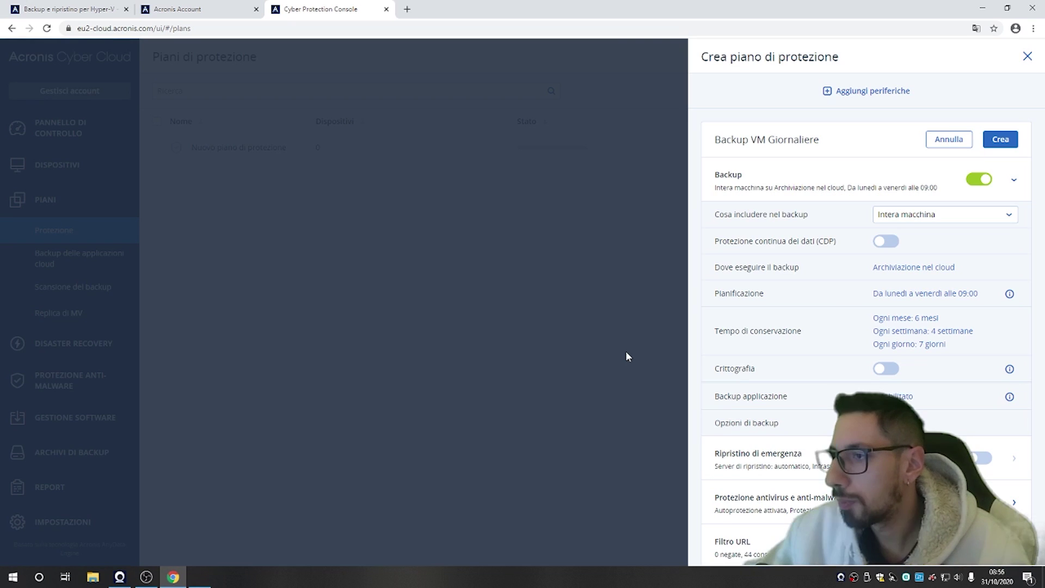
left_click_drag(717, 192, 852, 193)
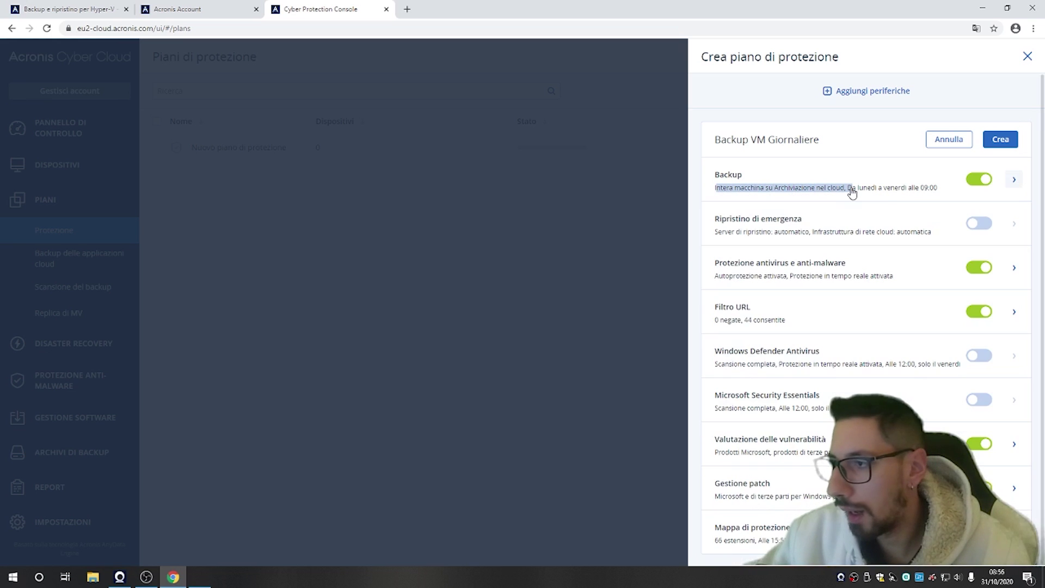
Review the plan's weekday 20:00 backup schedule and retention settings
left_click(850, 188)
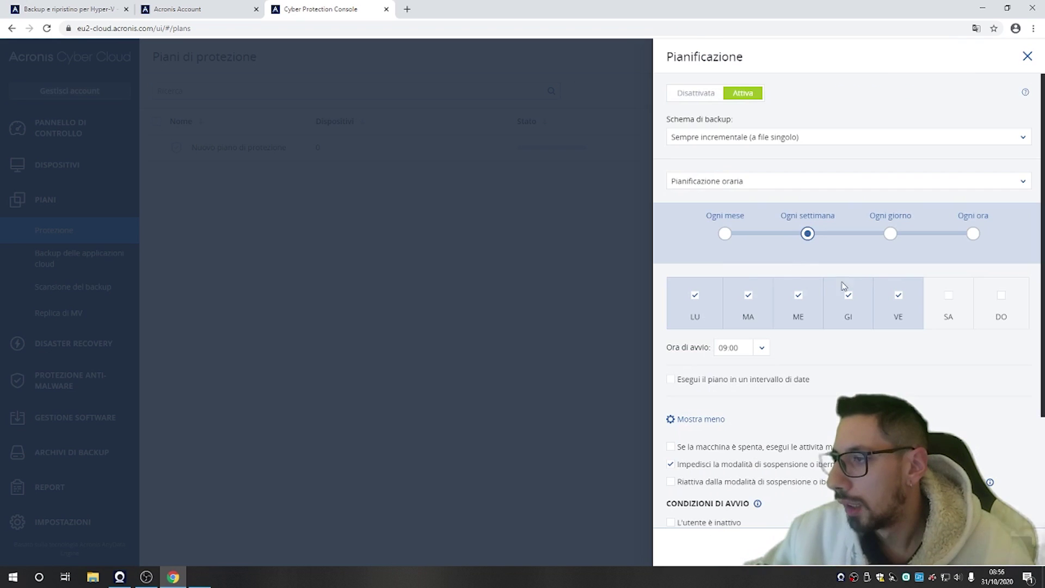
left_click(762, 347)
scroll(728, 457, "down", 11)
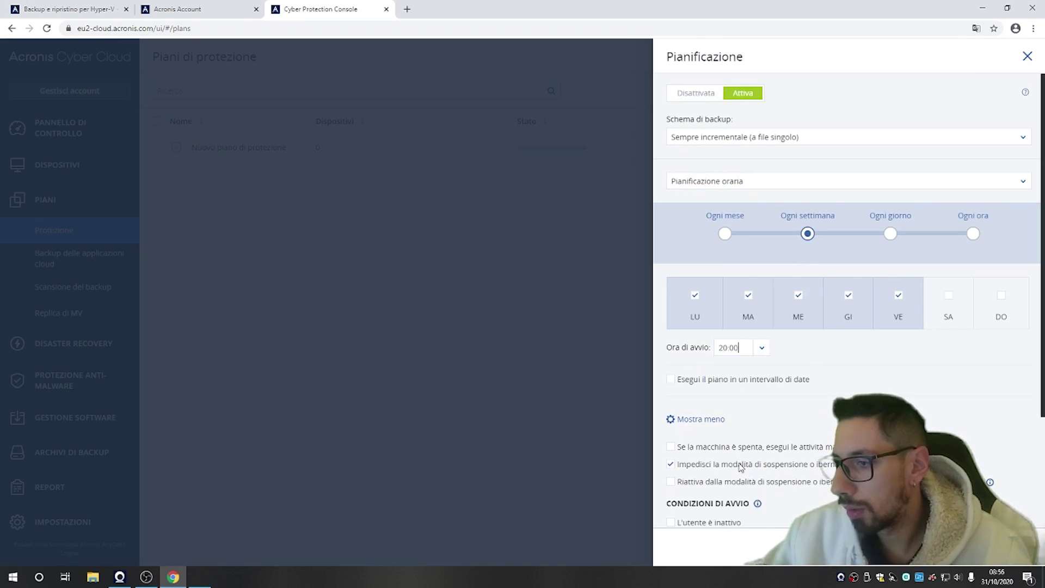
scroll(793, 392, "down", 2)
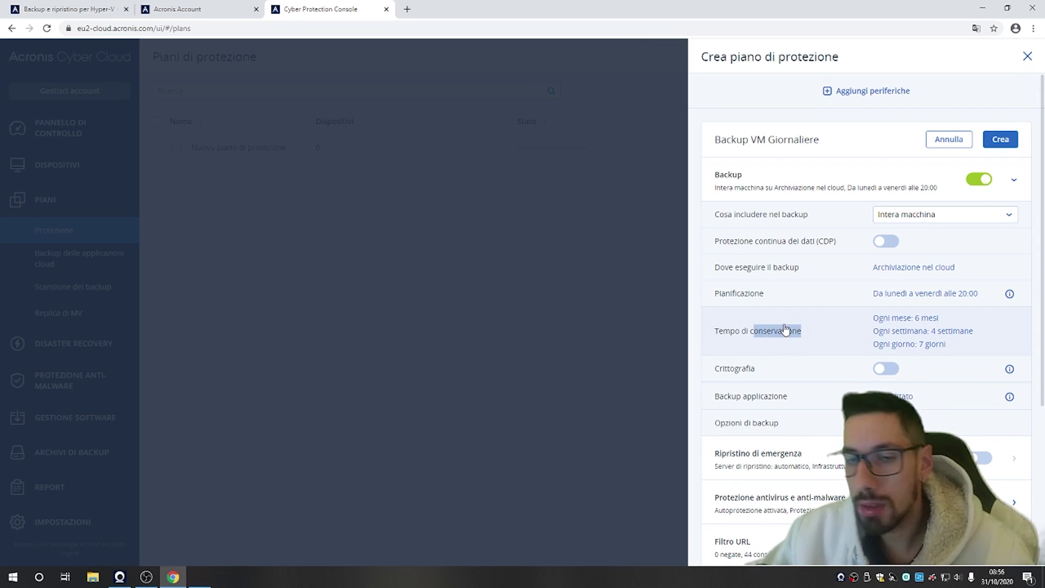
left_click(784, 328)
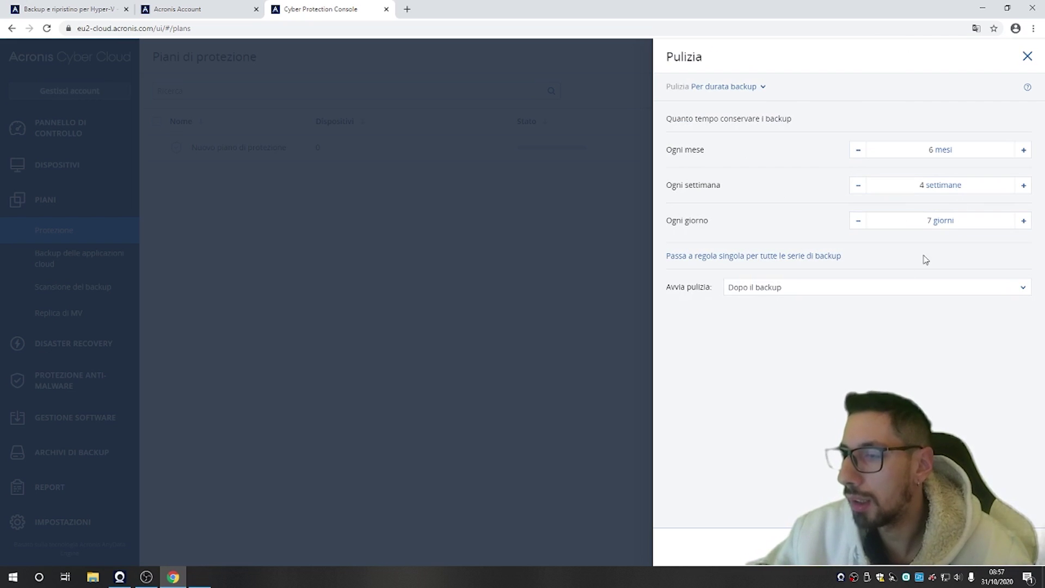
key("Escape")
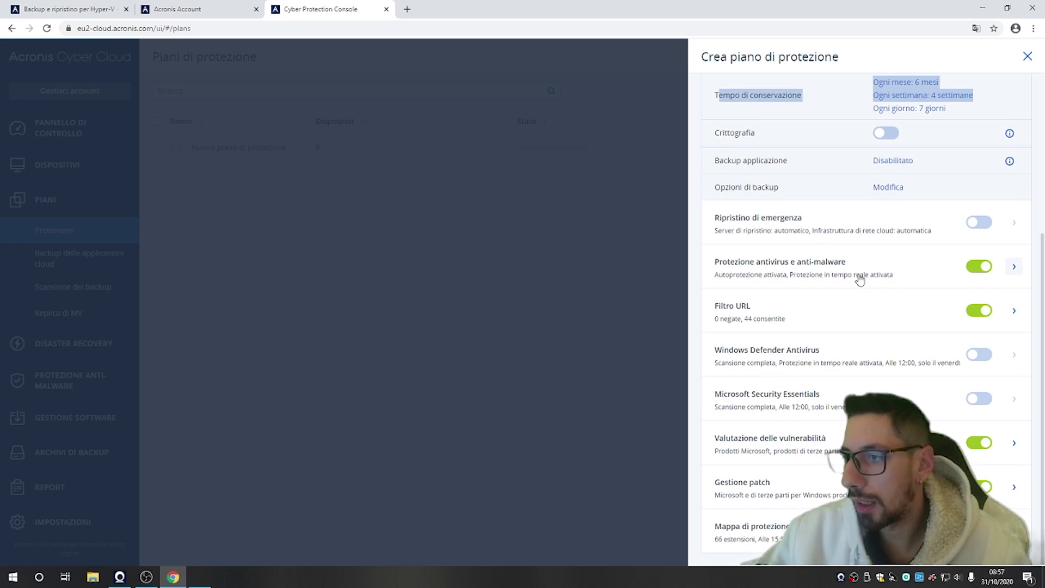
Turn off antivirus, URL filtering and vulnerability assessment, then create the plan
left_click(979, 270)
left_click(979, 311)
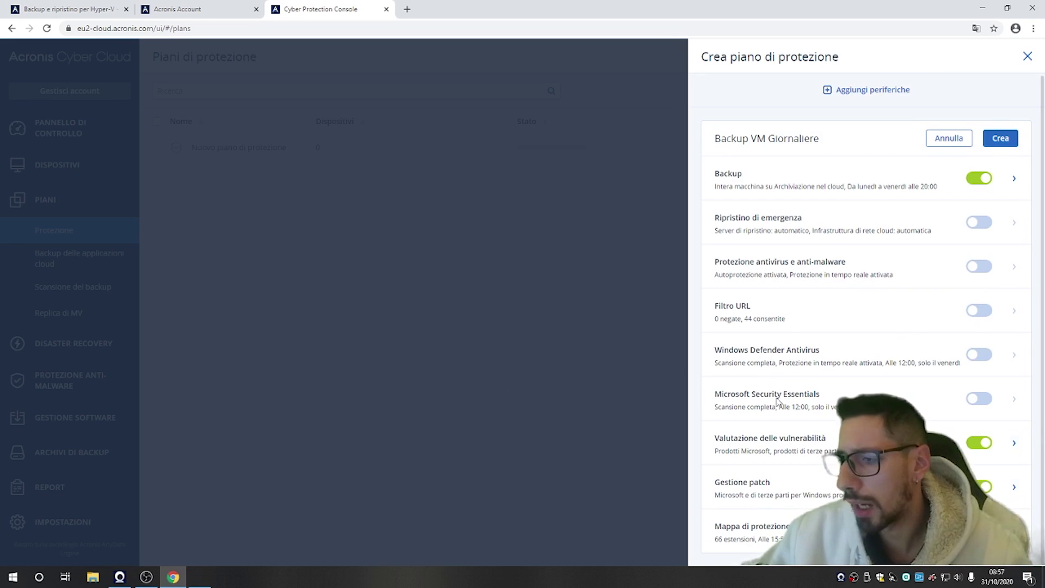
left_click(979, 442)
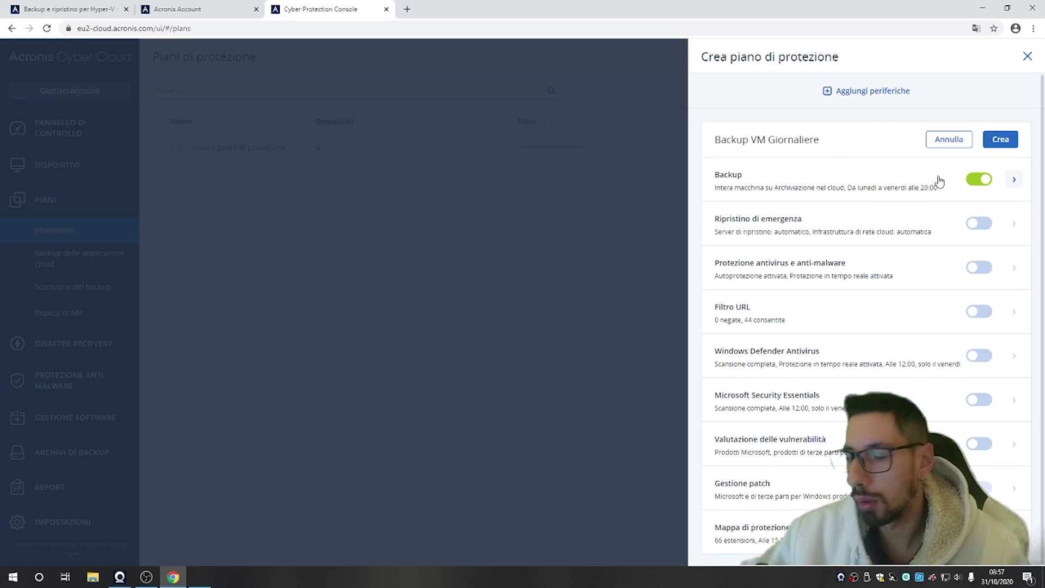
left_click(1001, 141)
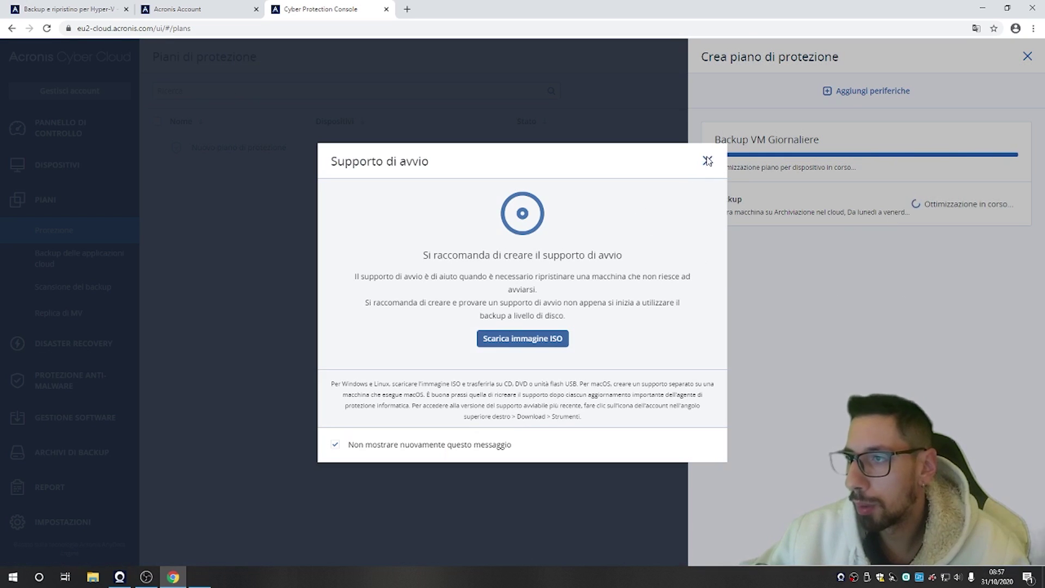
left_click(707, 161)
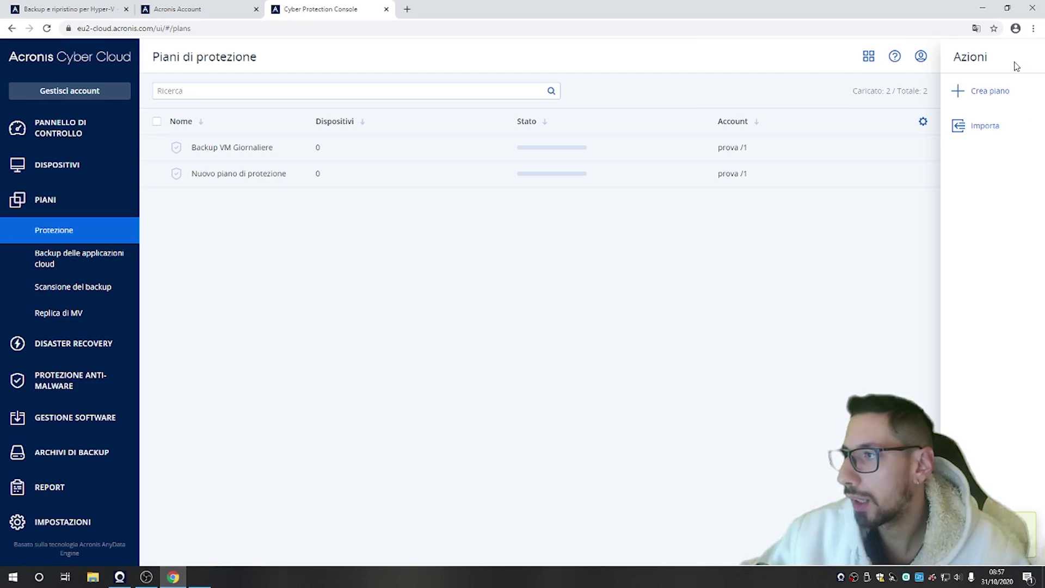
left_click(208, 148)
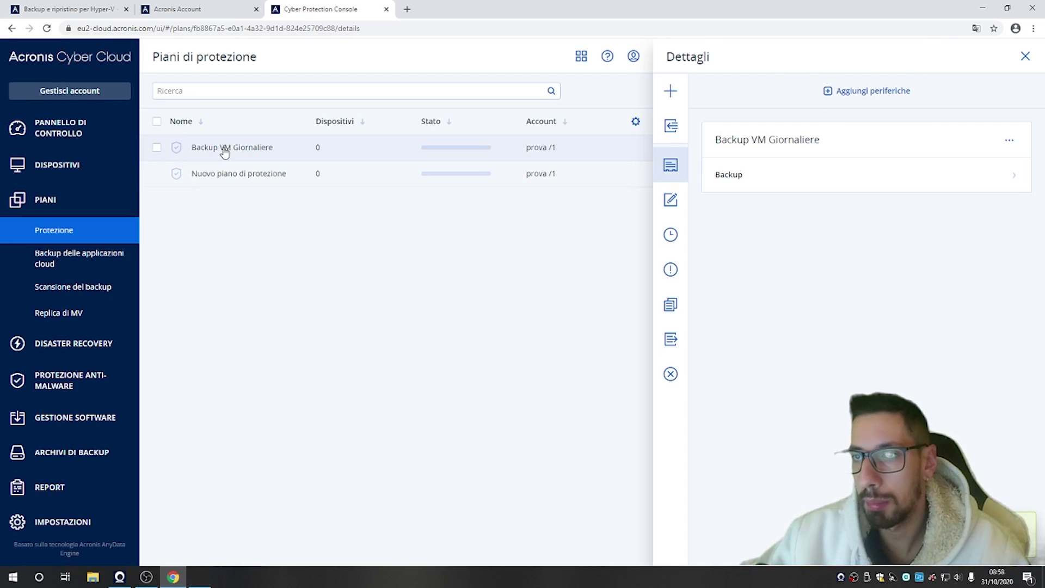
left_click(57, 165)
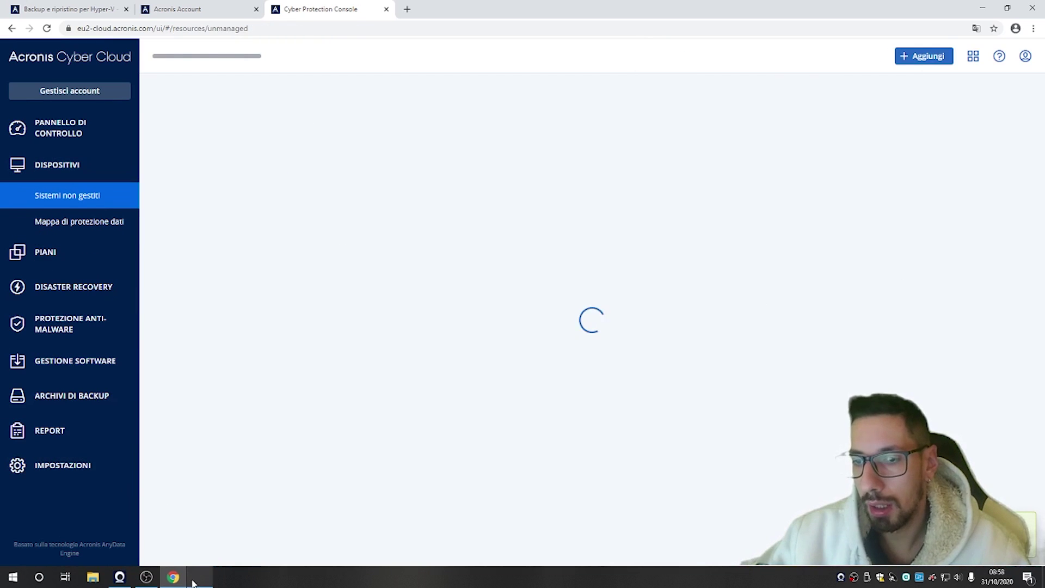
Register the machine from the agent installer, dismissing the browser's translation offer
left_click(200, 577)
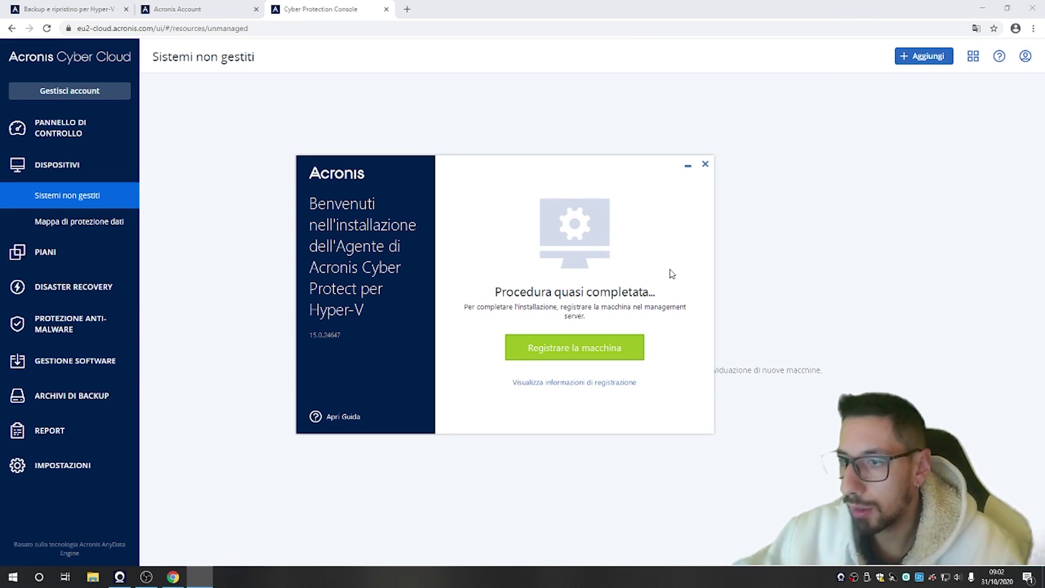
left_click(561, 348)
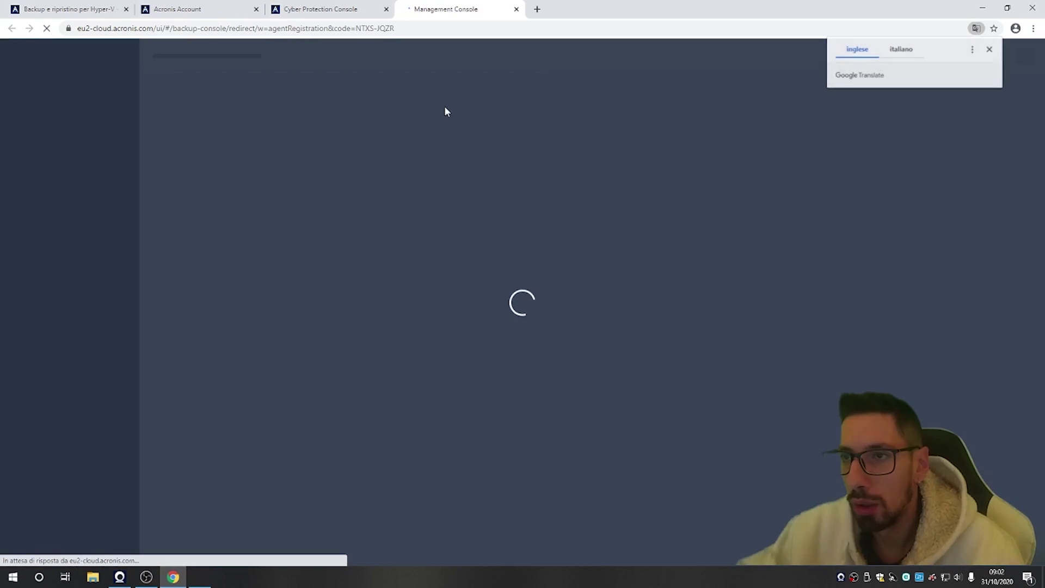
left_click(989, 49)
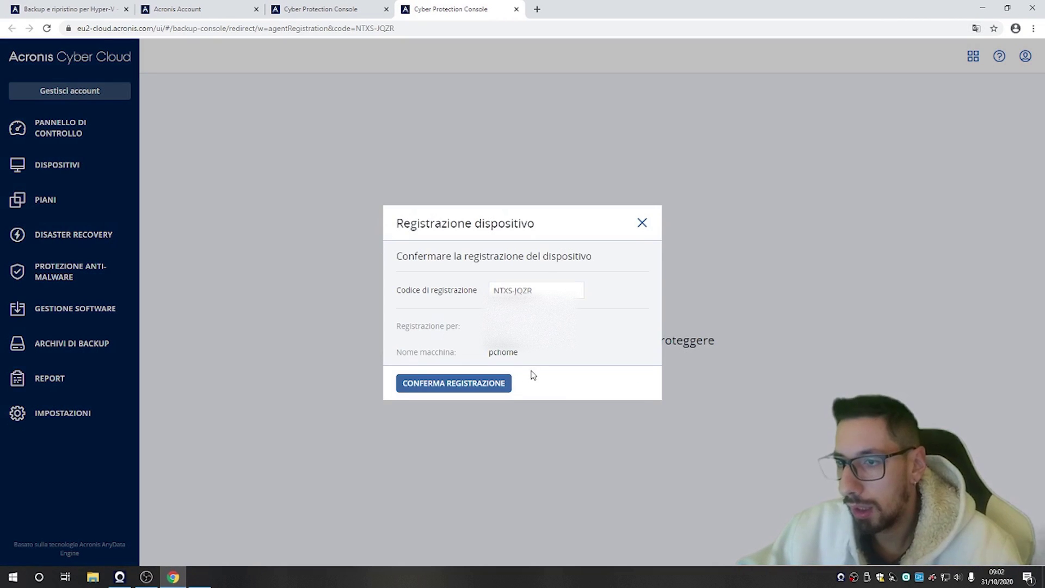
Confirm the pchome device registration and return to the Panoramica dashboard
left_click(486, 383)
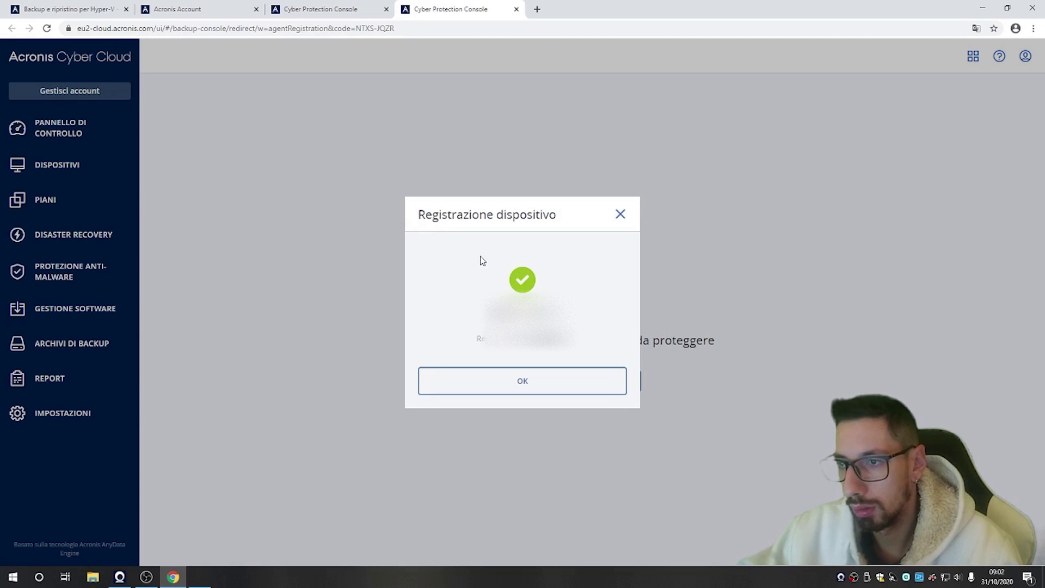
left_click(541, 385)
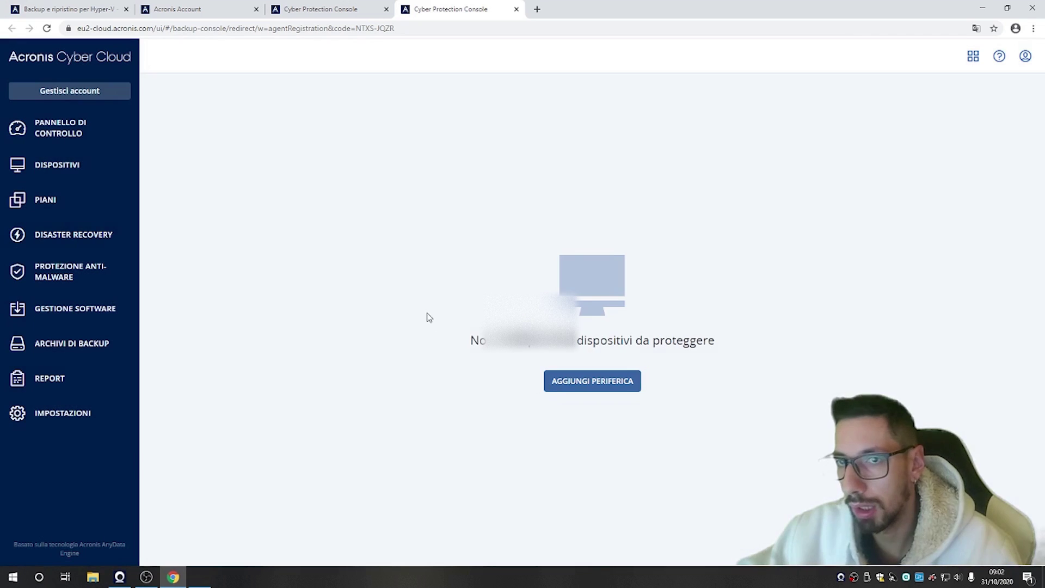
left_click(84, 133)
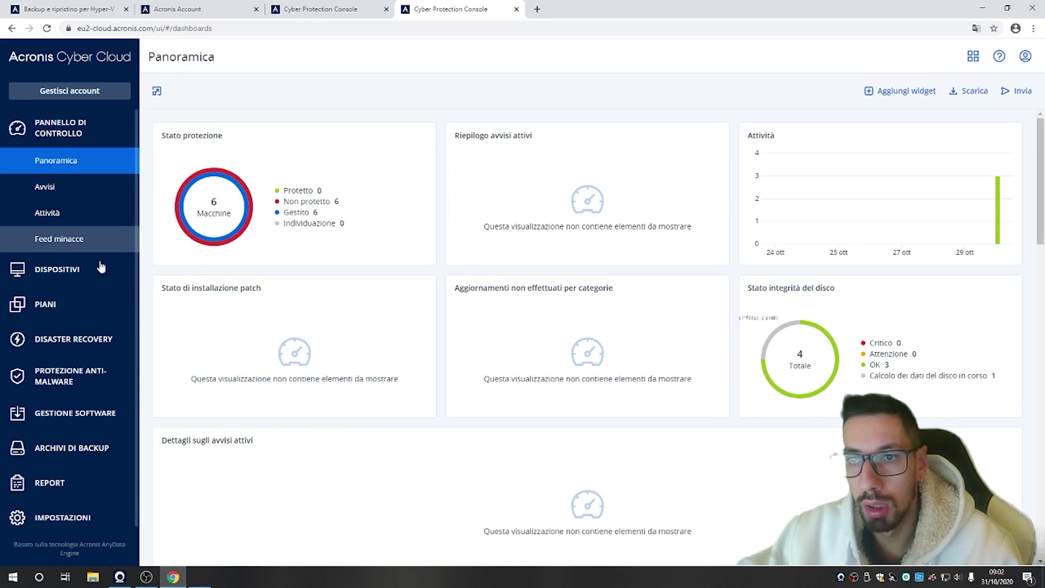
Open All devices, browse the Aggiungi device types, then close the add-devices panel
left_click(81, 271)
left_click(899, 56)
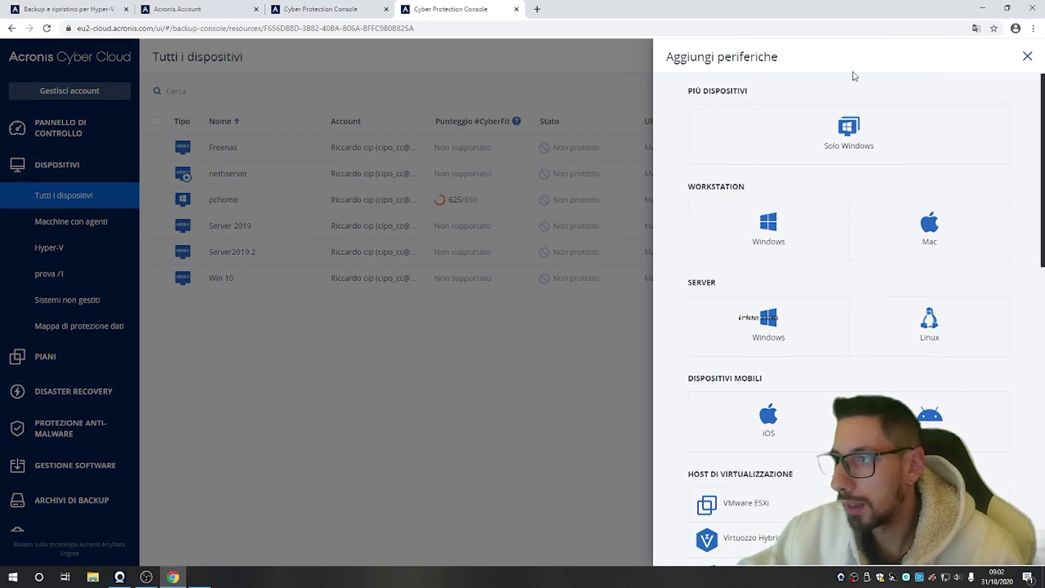
left_click(754, 242)
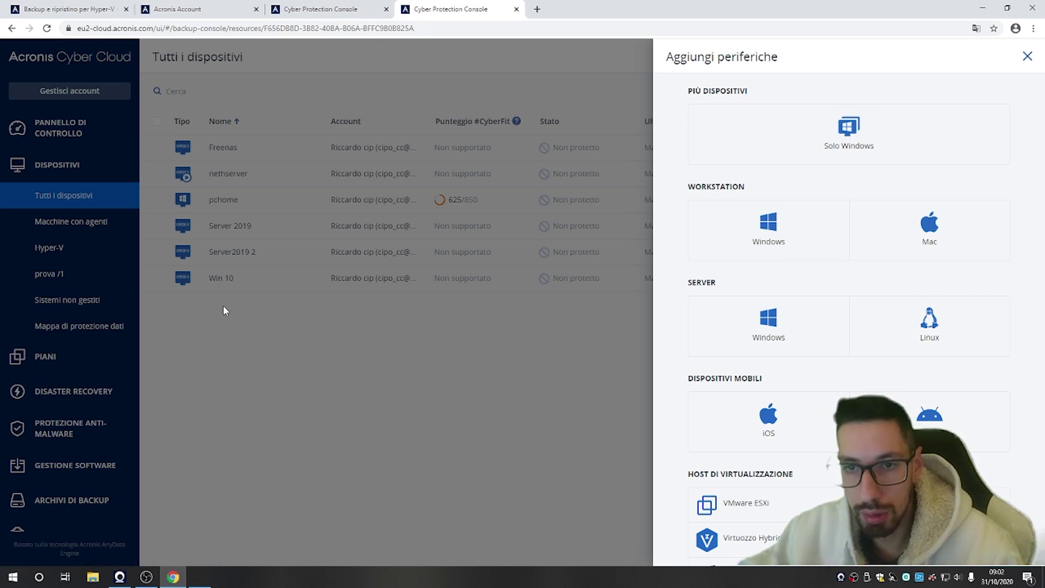
left_click(550, 403)
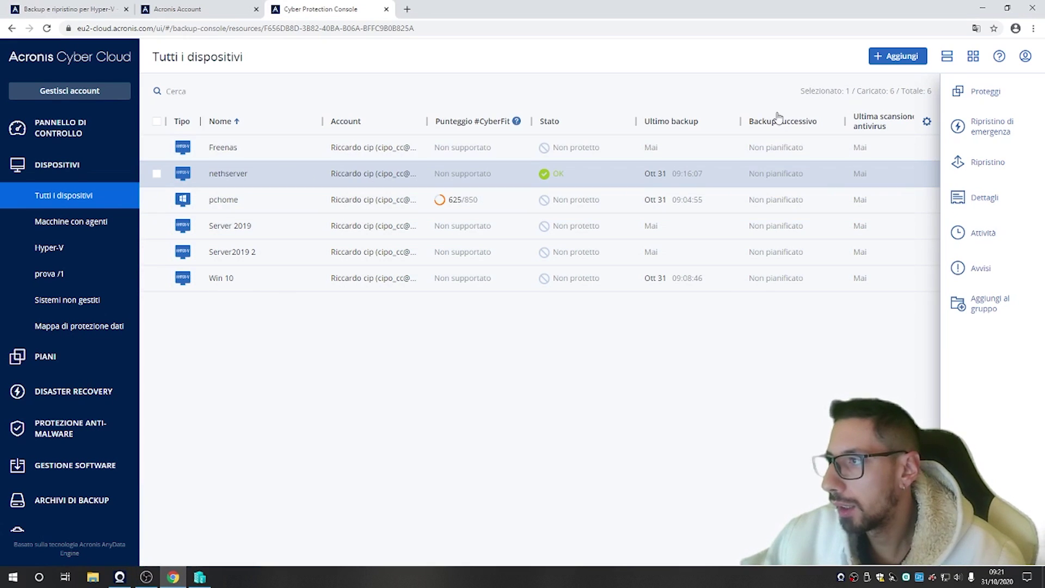
Apply the Backup VM Giornaliere plan to nethserver and run its backup immediately
left_click(988, 92)
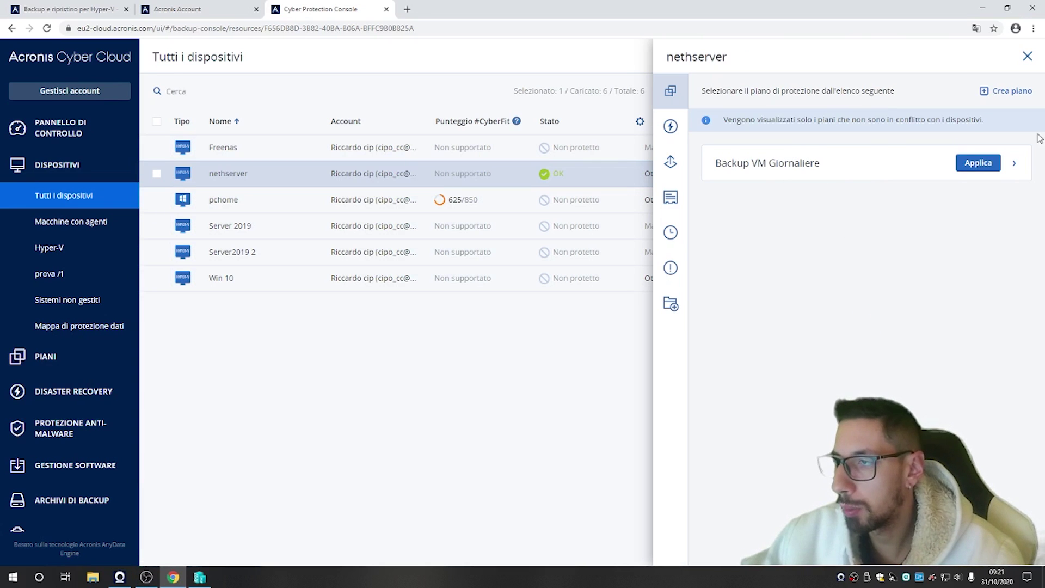
left_click(987, 163)
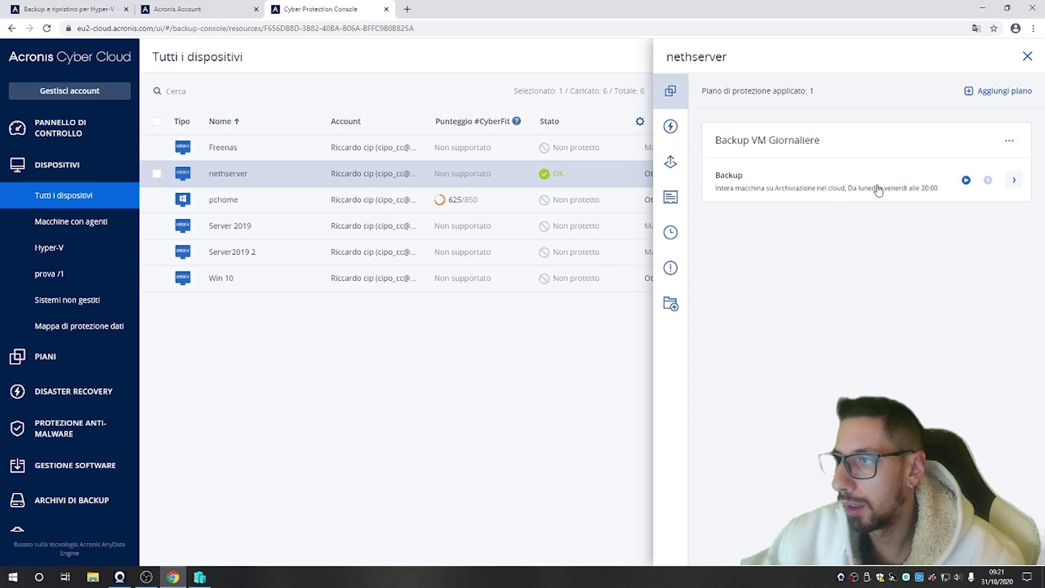
left_click(829, 200)
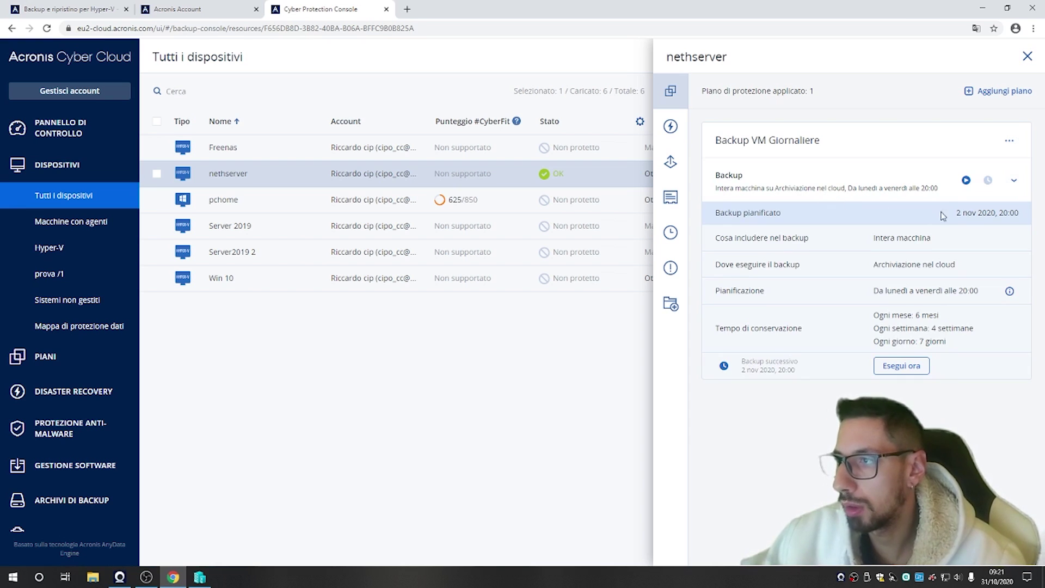
left_click(901, 366)
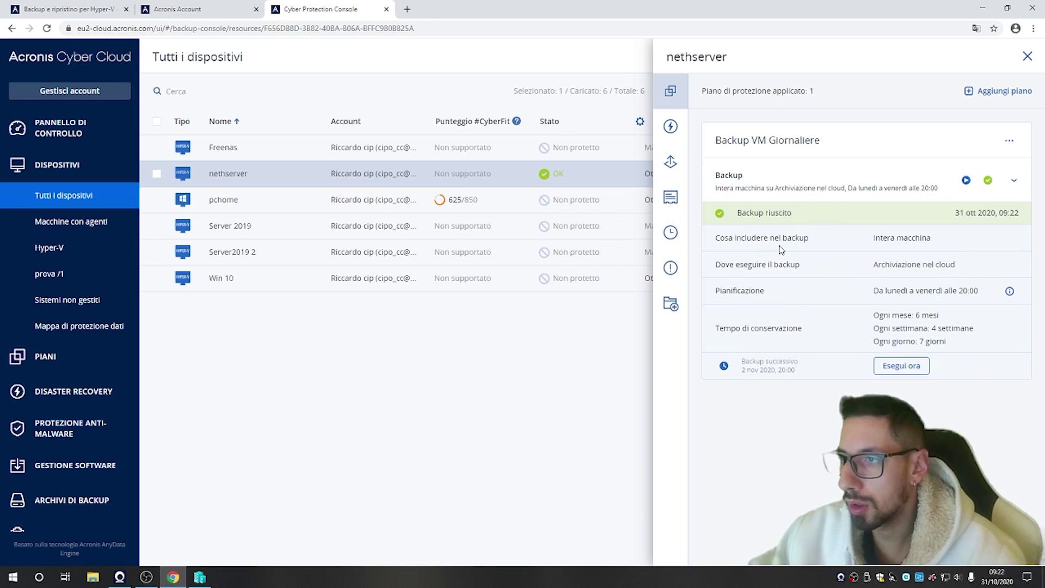
Browse files in nethserver's 09:21 and 09:22 recovery points, then return to devices
left_click(661, 175)
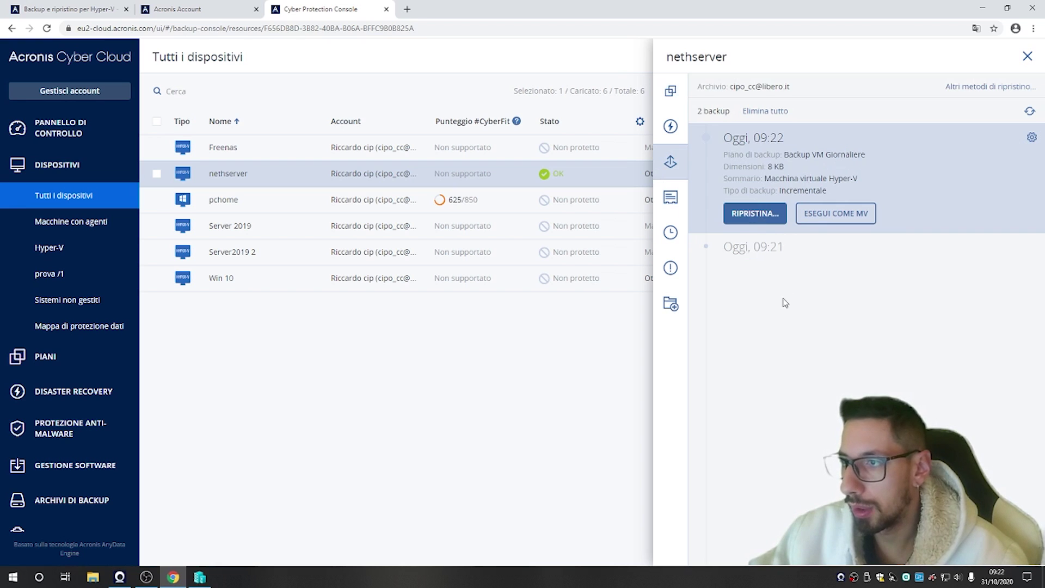
left_click(756, 251)
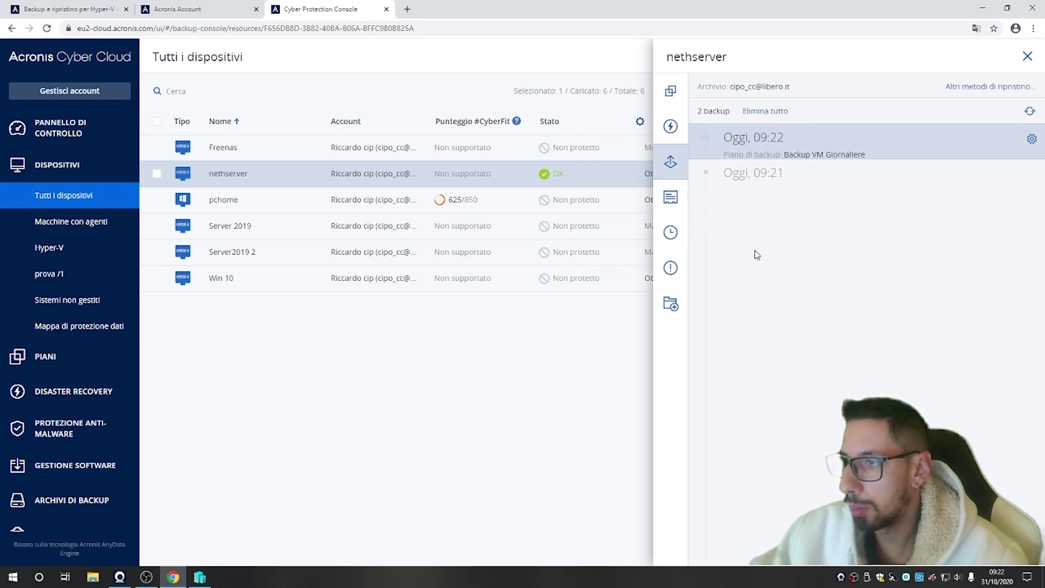
left_click(749, 137)
left_click(755, 214)
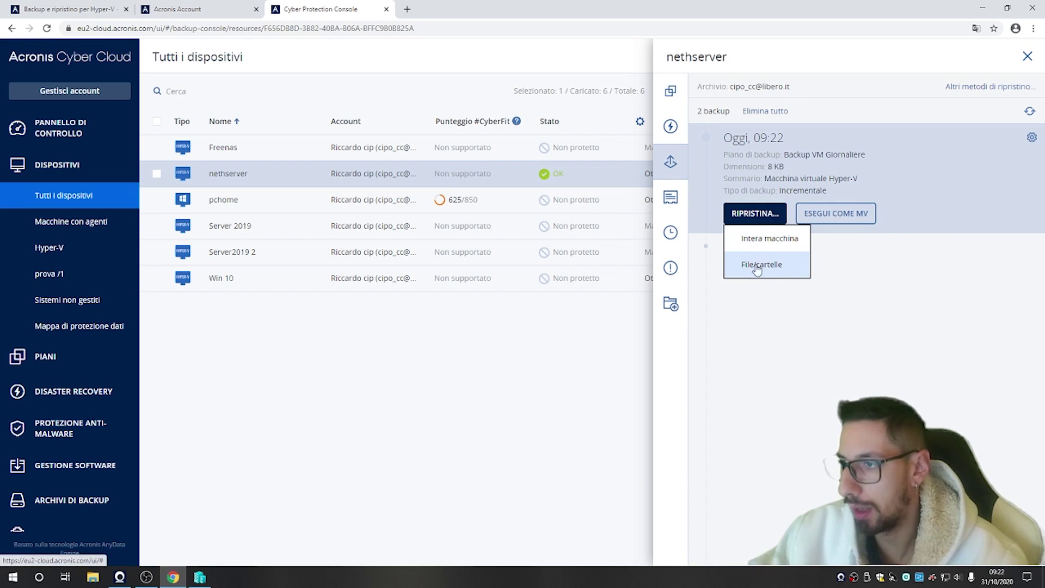
left_click(758, 265)
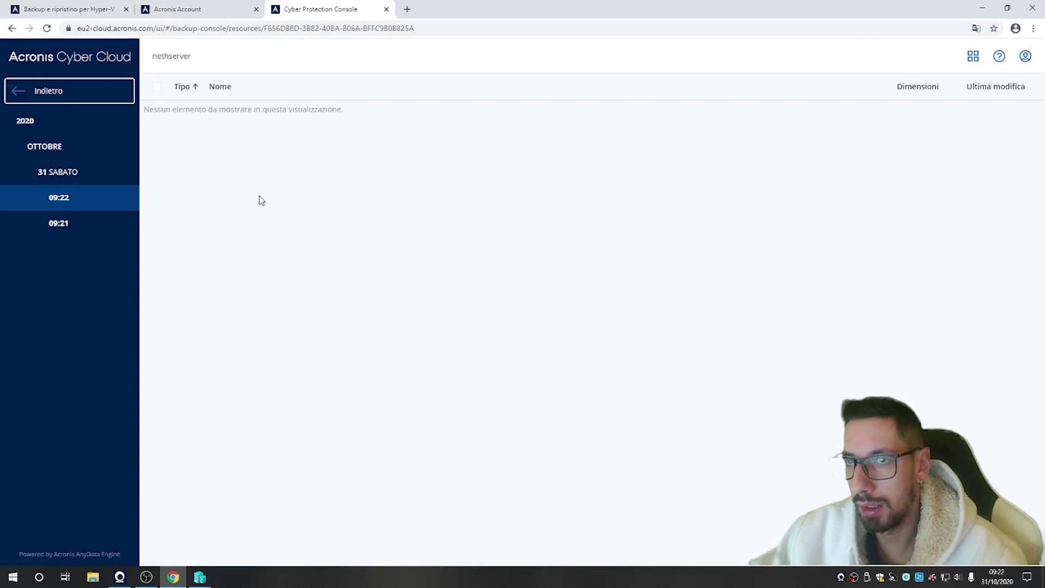
left_click(85, 220)
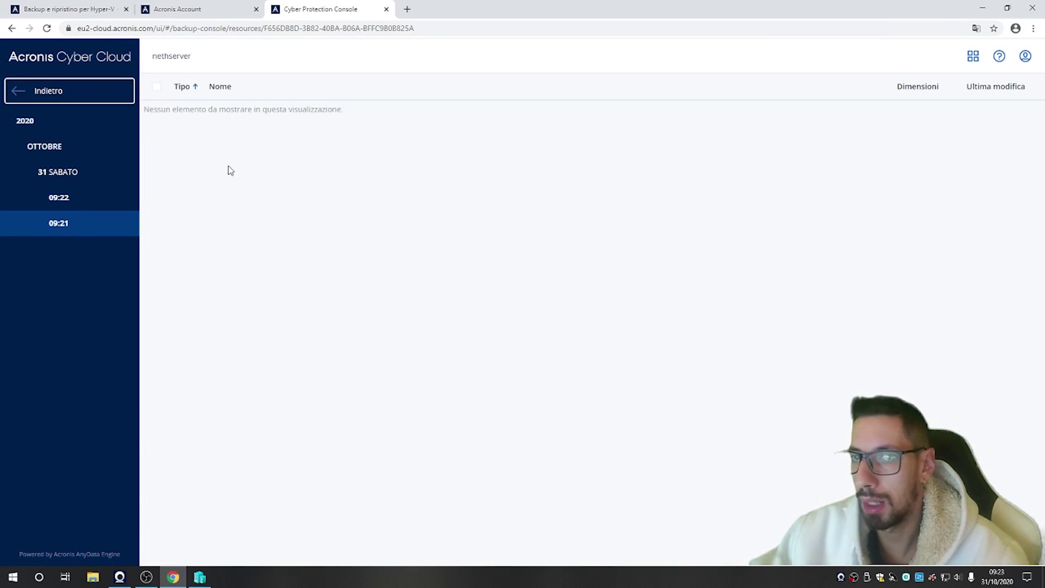
left_click(125, 198)
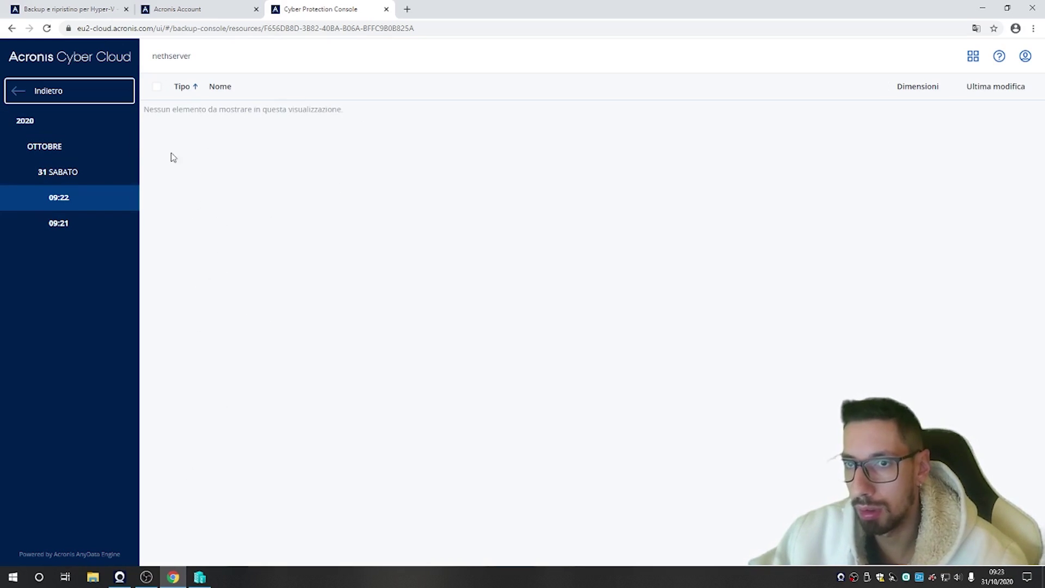
left_click(105, 97)
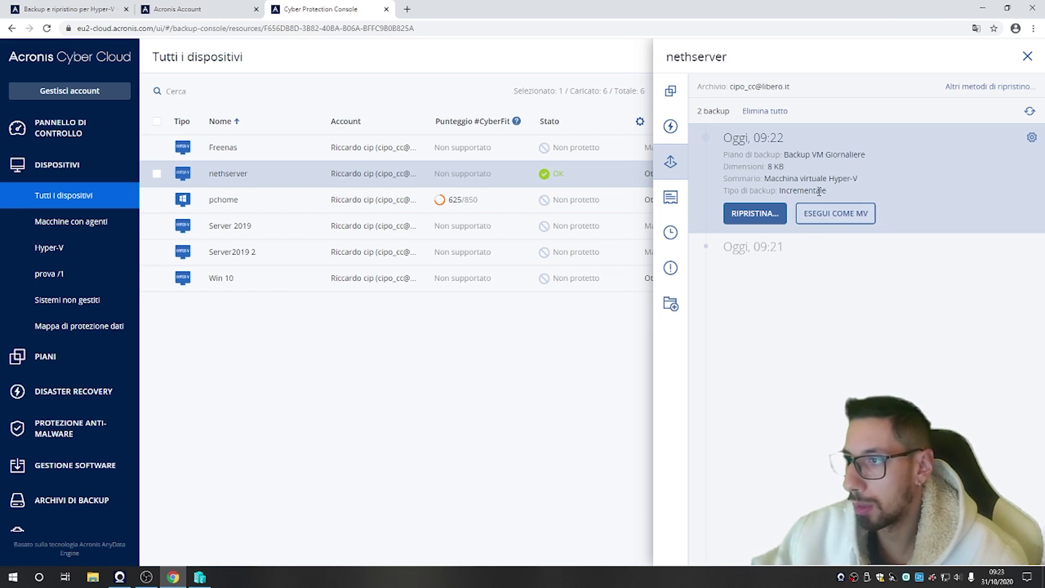
Open nethserver's run-as-VM panel, cancel the VM settings, and close it without running
left_click(836, 214)
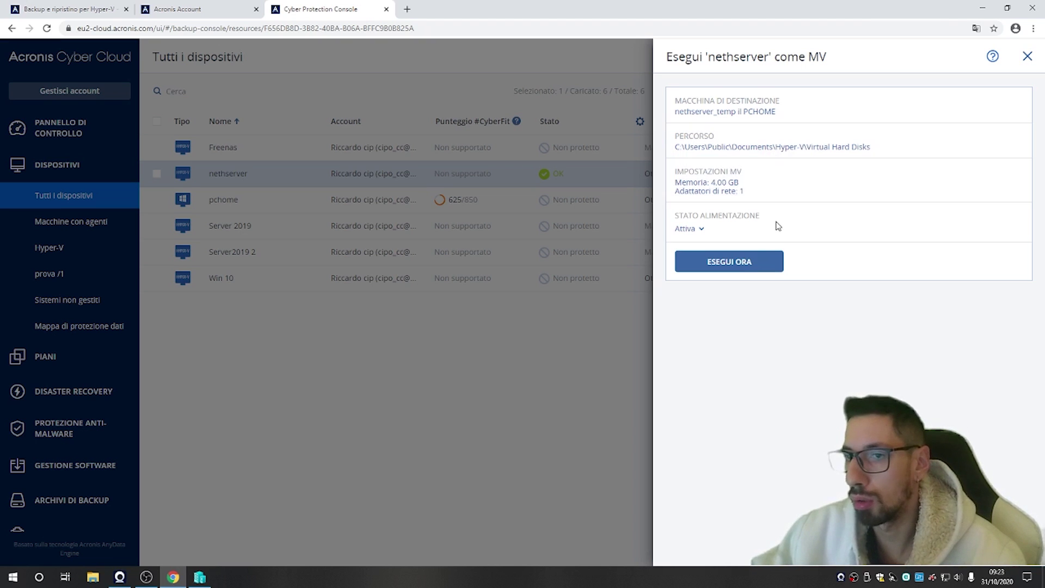
left_click(746, 186)
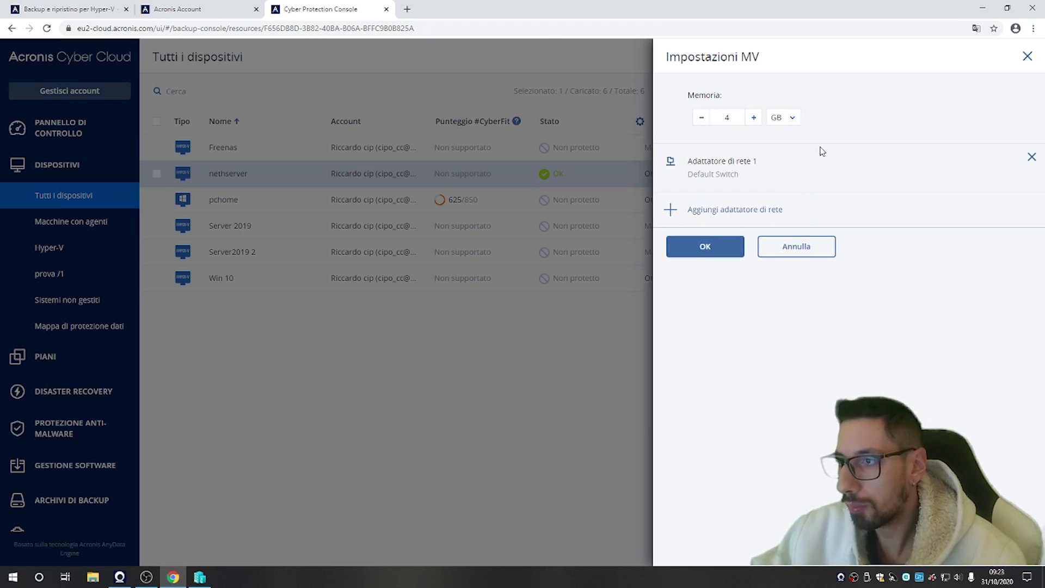
left_click(809, 248)
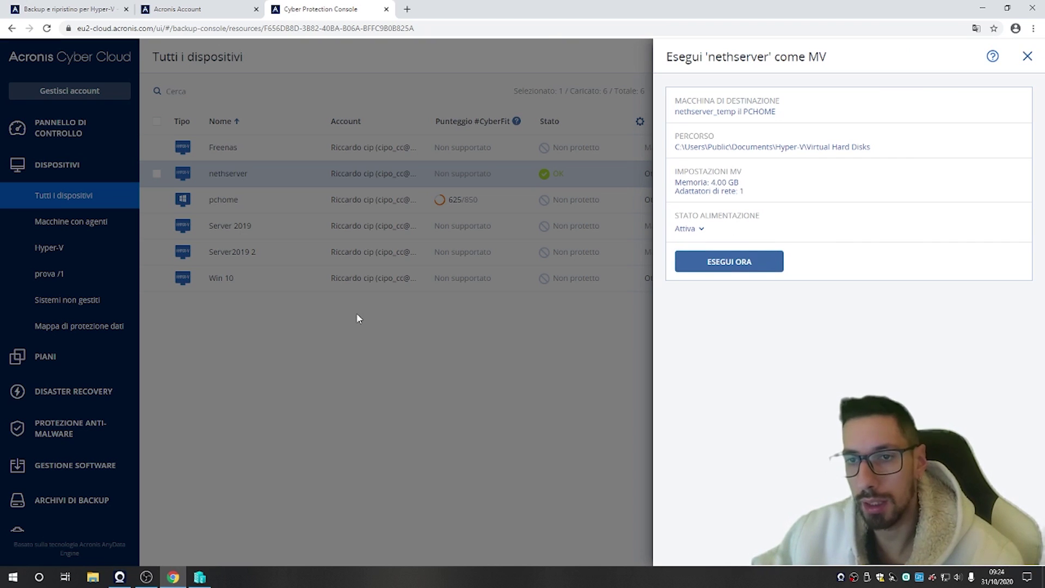
left_click(1026, 56)
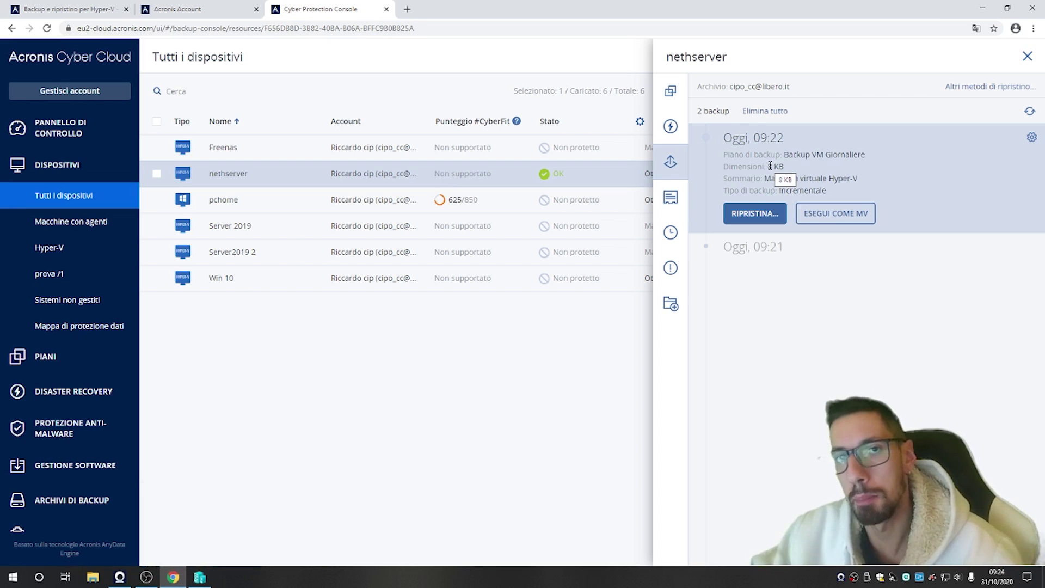
Expand the 09:21 nethserver backup and show its Ripristino di emergenza setup
left_click(817, 246)
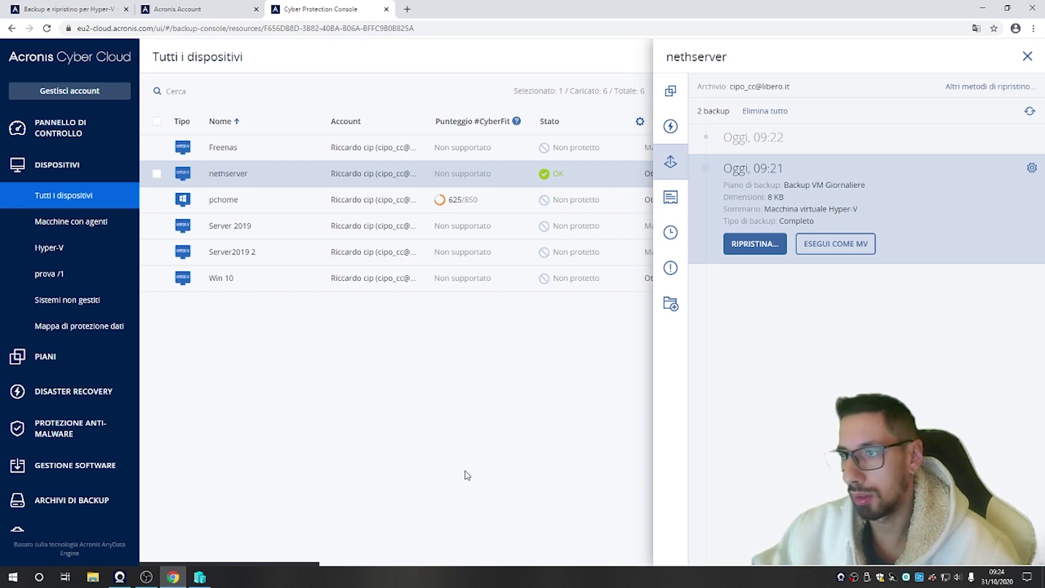
left_click(671, 127)
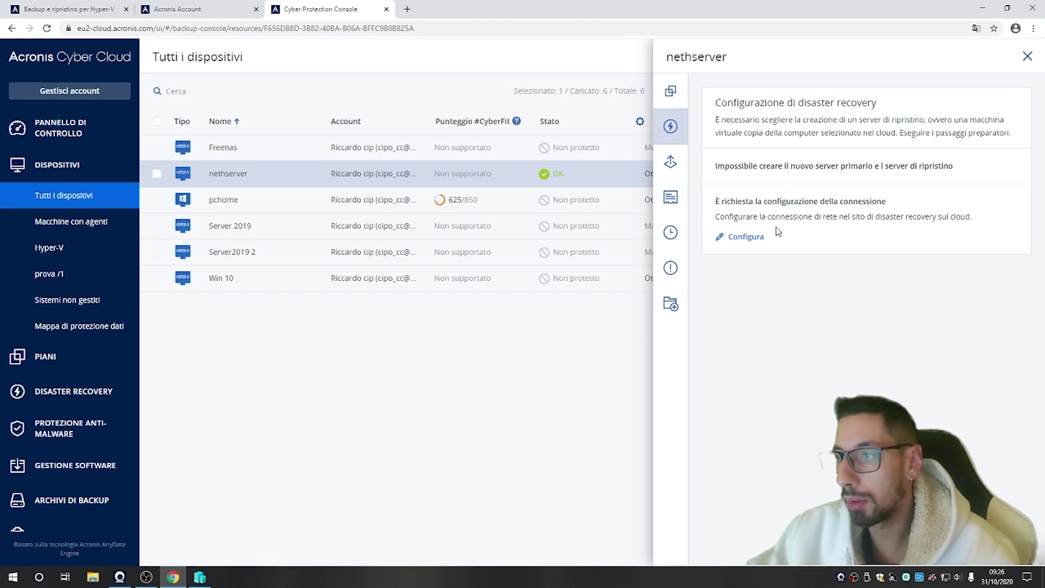
Go to Configura under the required connection configuration notice
left_click(745, 237)
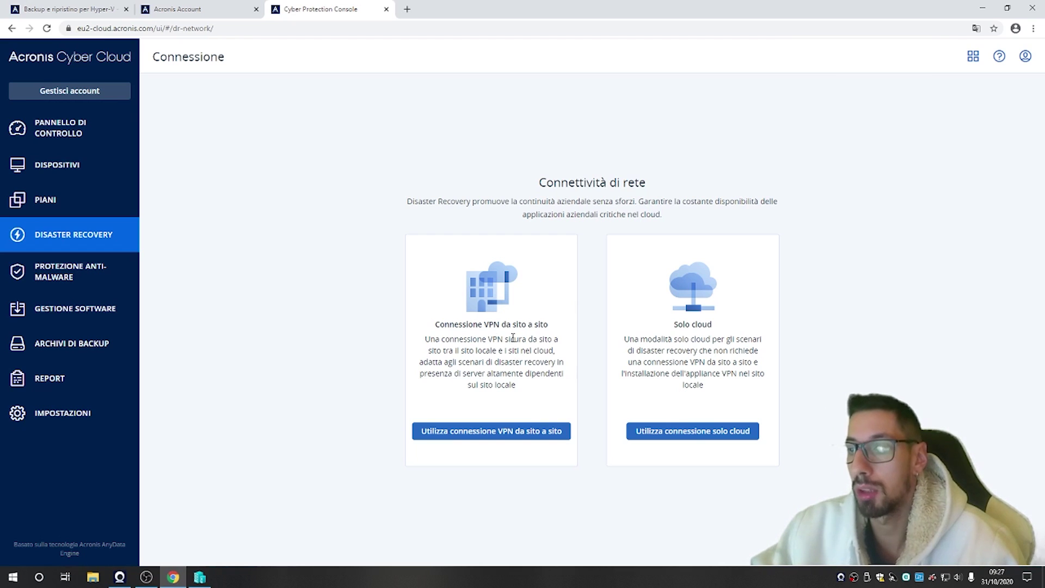
Choose 'Utilizza connessione VPN da sito a sito' for disaster recovery connectivity
left_click(478, 430)
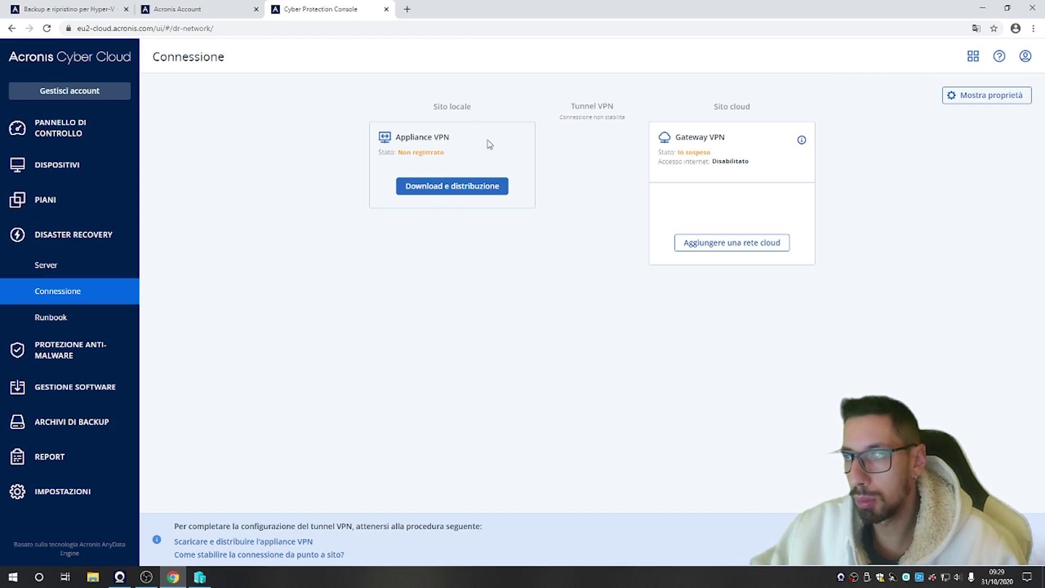
Download the Hyper-V VPN appliance vpn_va_hyperv_331.zip and keep the blocked download
left_click(457, 189)
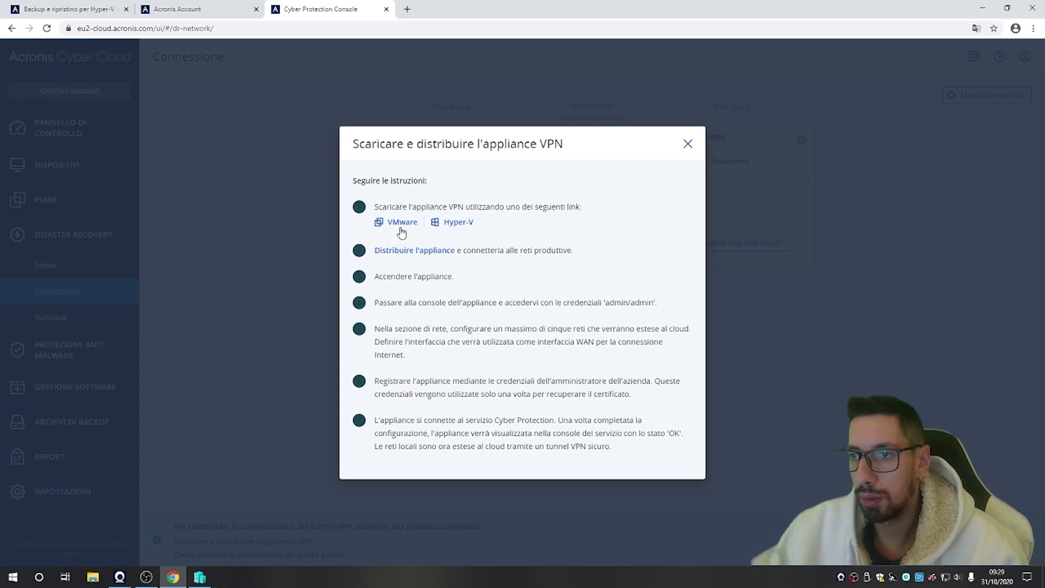
left_click(466, 226)
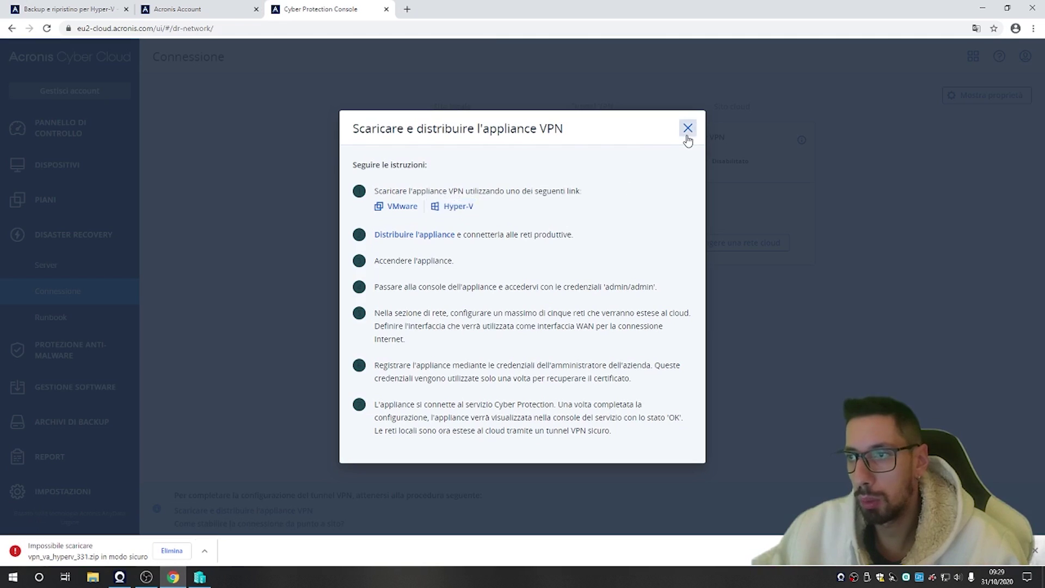
left_click(685, 131)
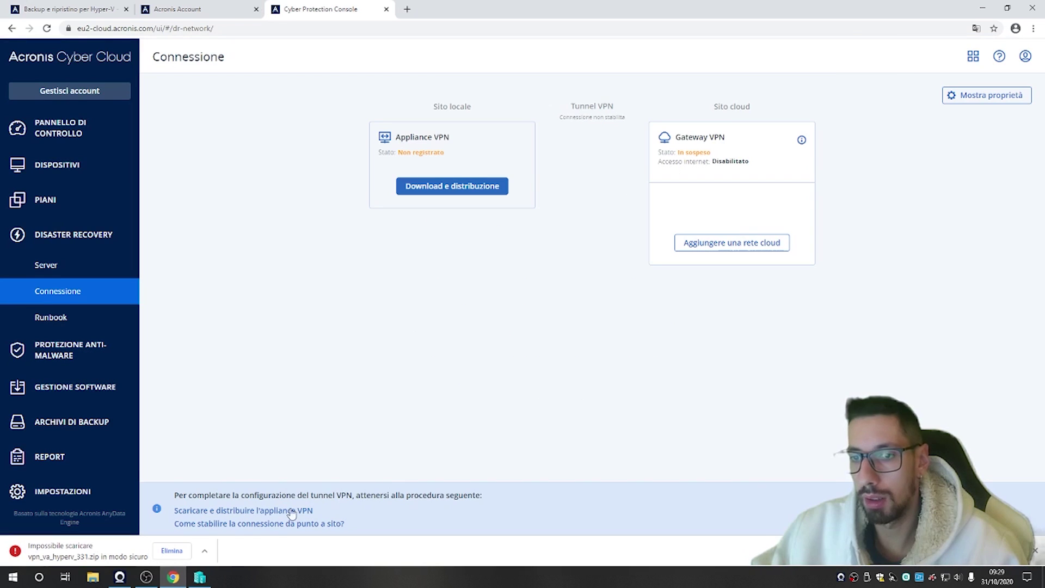
left_click(204, 550)
left_click(226, 517)
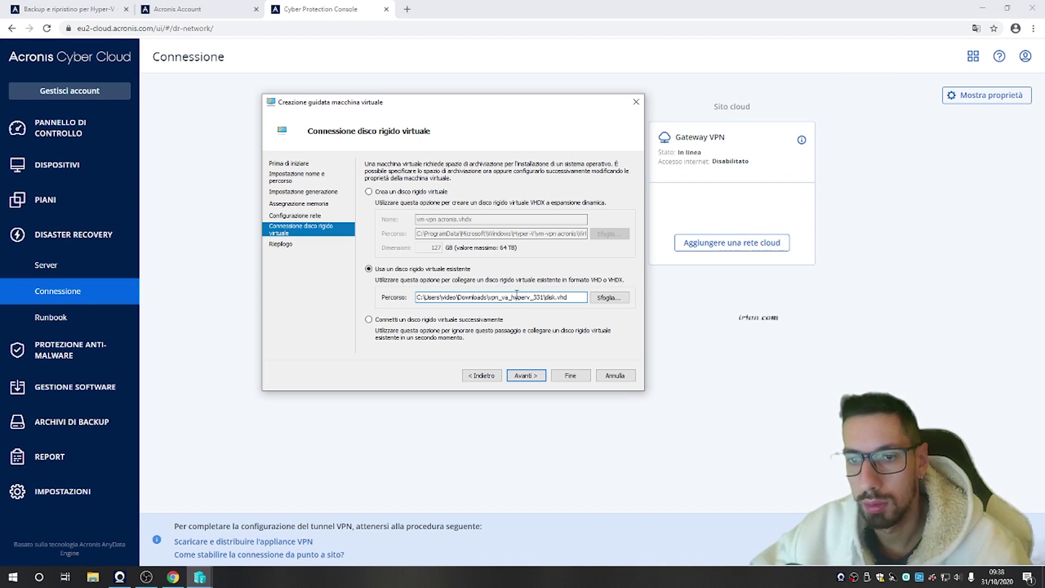
Finish the New Virtual Machine wizard for vm-vpn acronis using the existing disk.vhd
left_click_drag(466, 297, 568, 298)
left_click(575, 297)
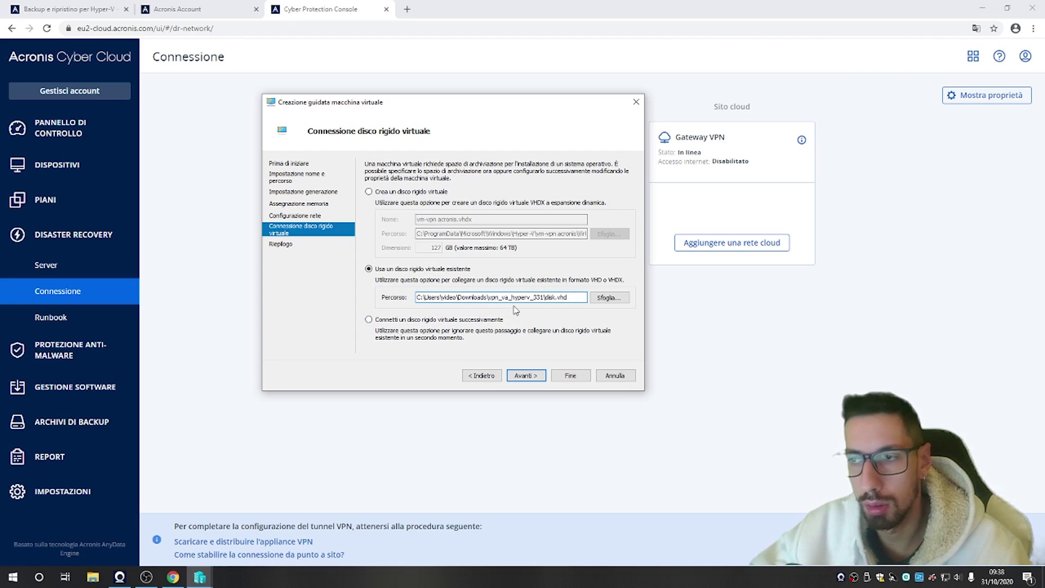
left_click(534, 378)
left_click(567, 377)
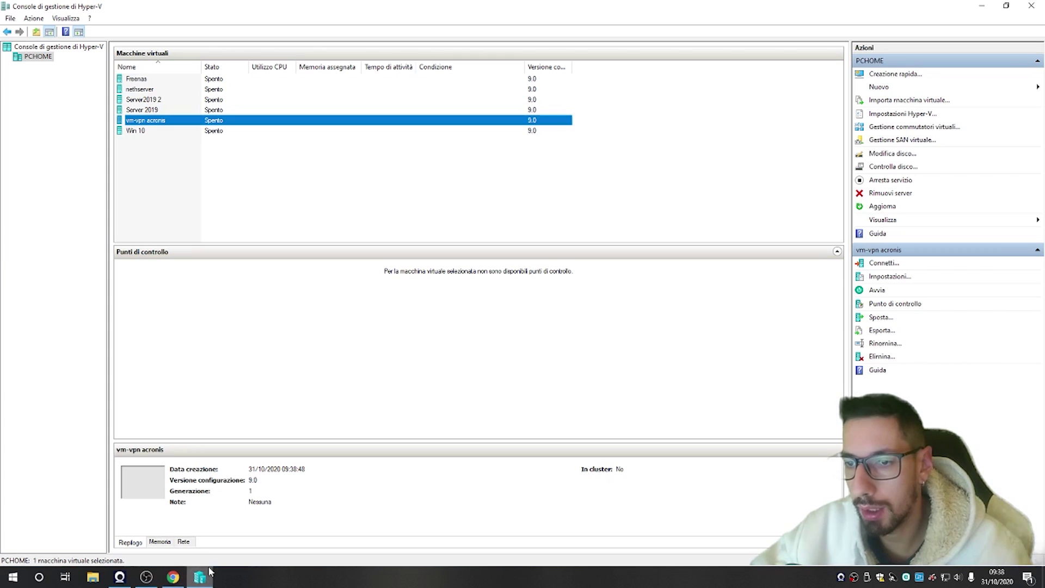
Start vm-vpn acronis, connect to its console, and close Hyper-V Manager
right_click(191, 122)
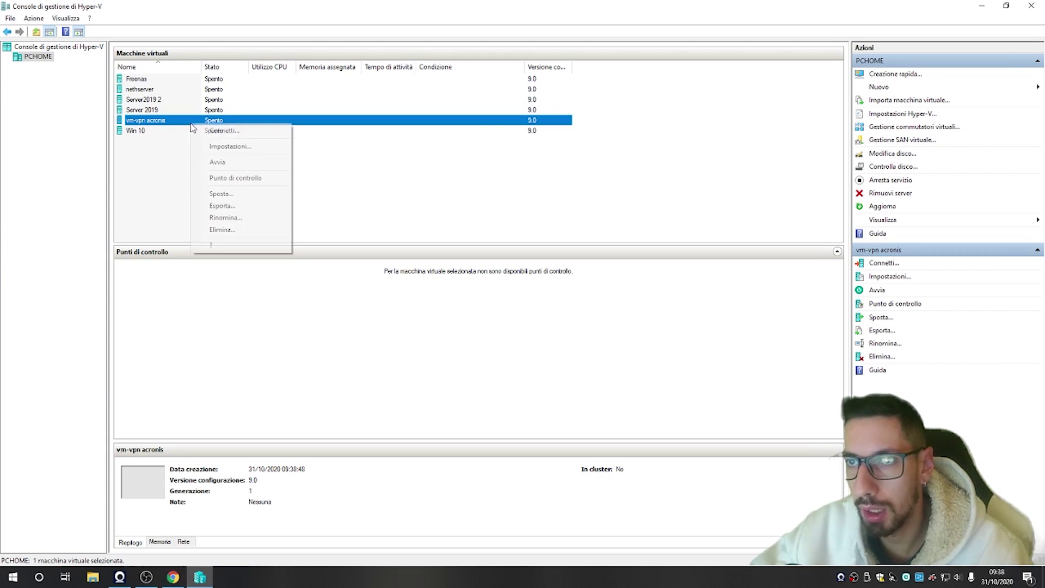
left_click(239, 162)
double_click(226, 123)
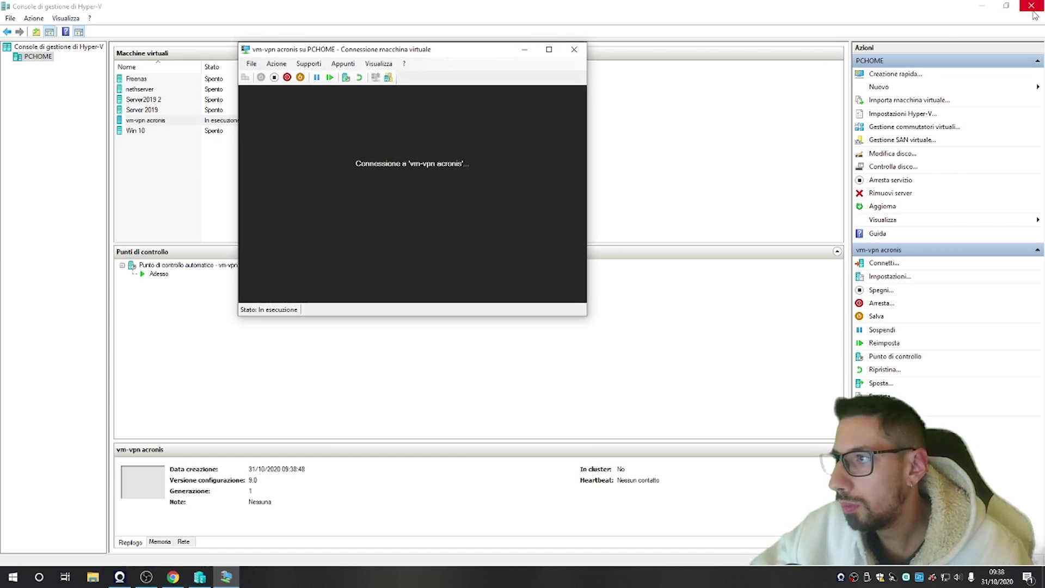
left_click(1032, 9)
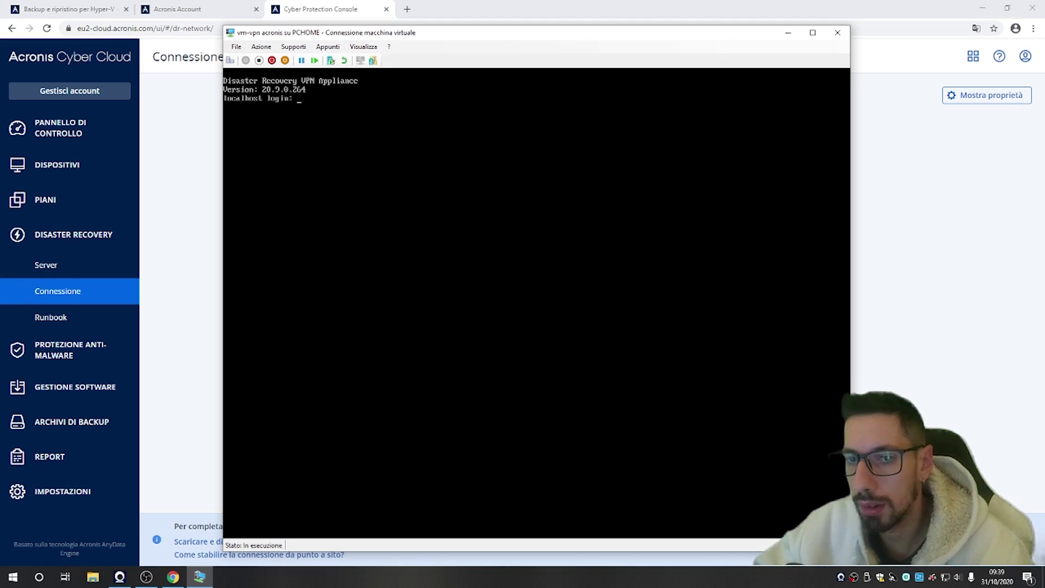
Log in to the VPN appliance as admin, choose Register, and minimize the console
type("min")
key("Return")
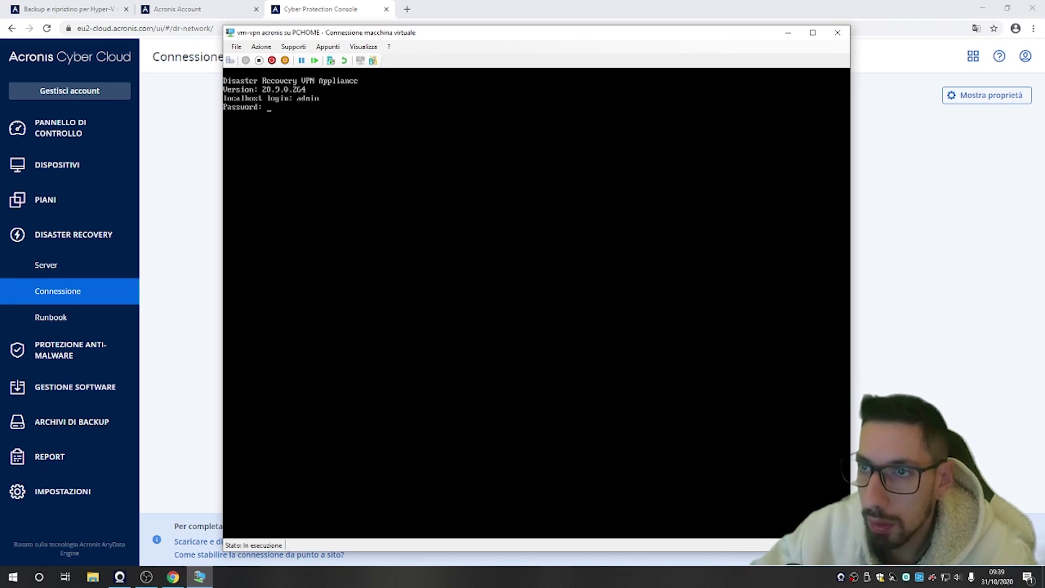
key("Return")
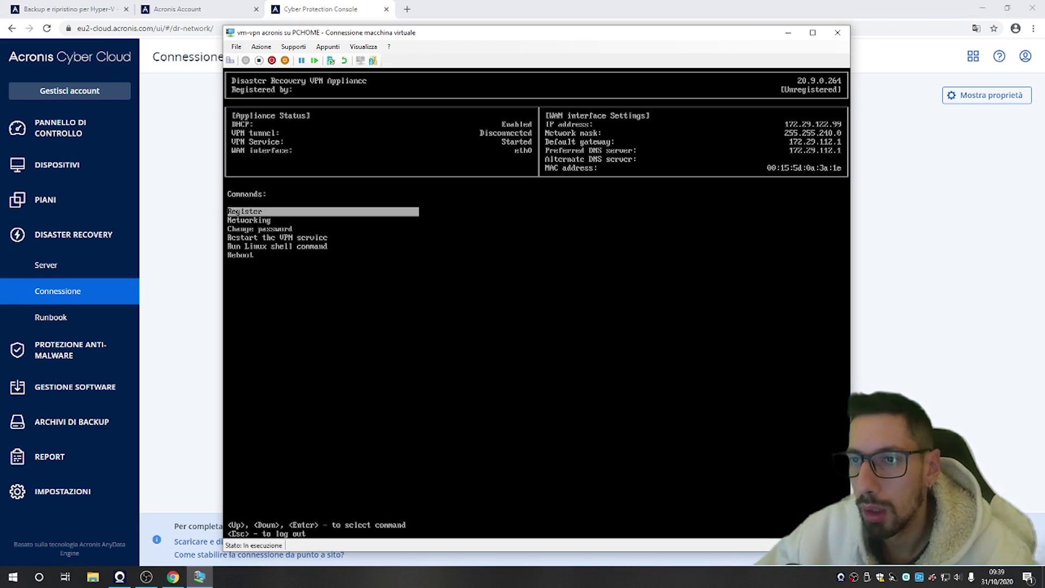
key("Down")
key("Down")
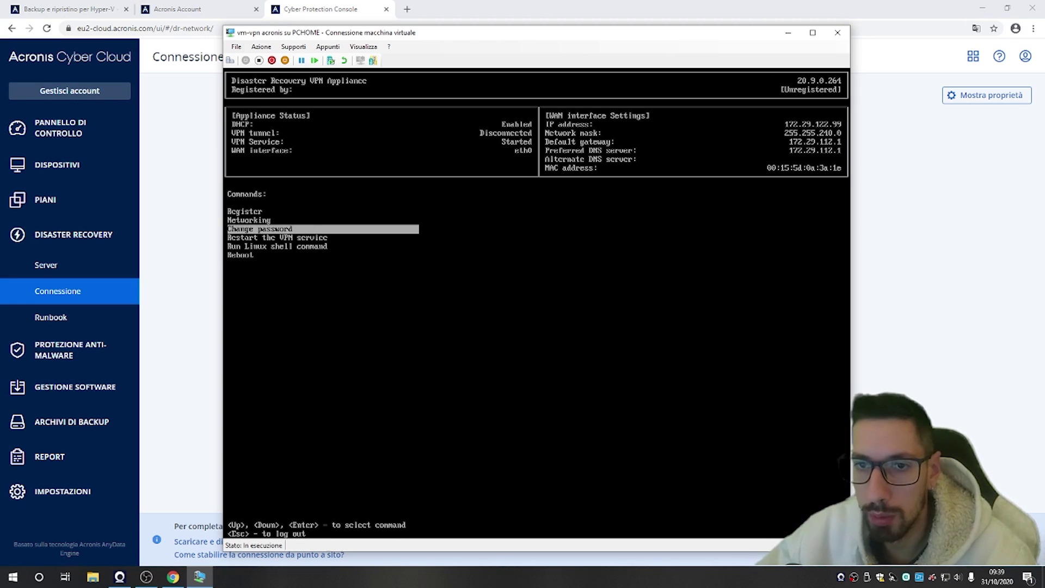
key("Up")
key("Up")
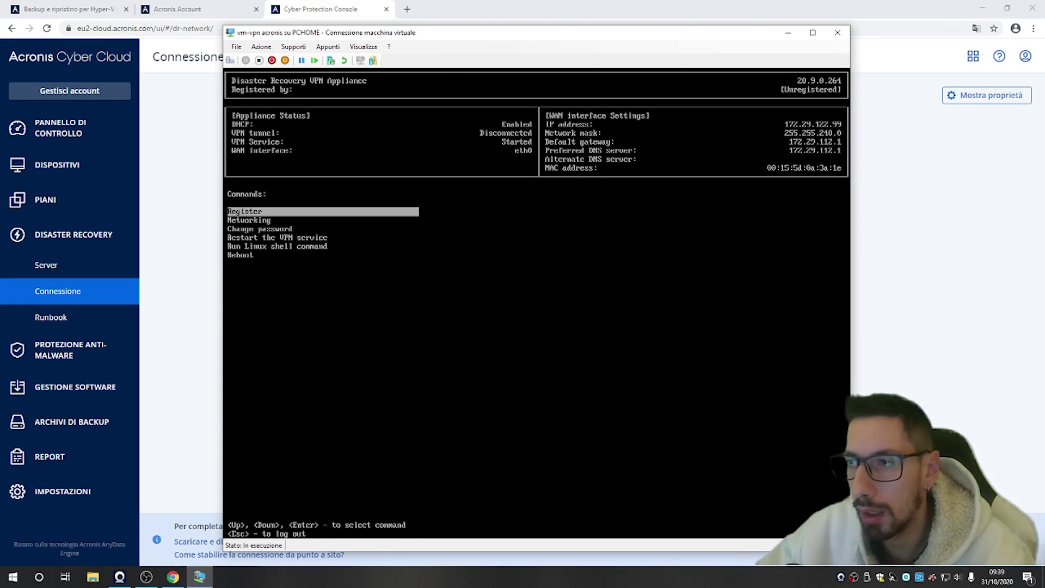
key("Return")
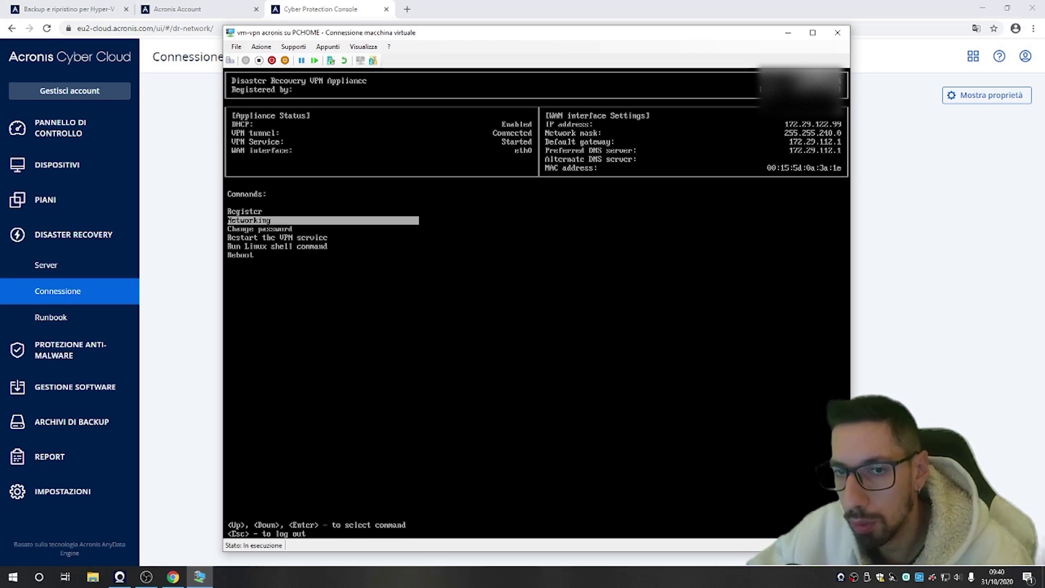
left_click(789, 35)
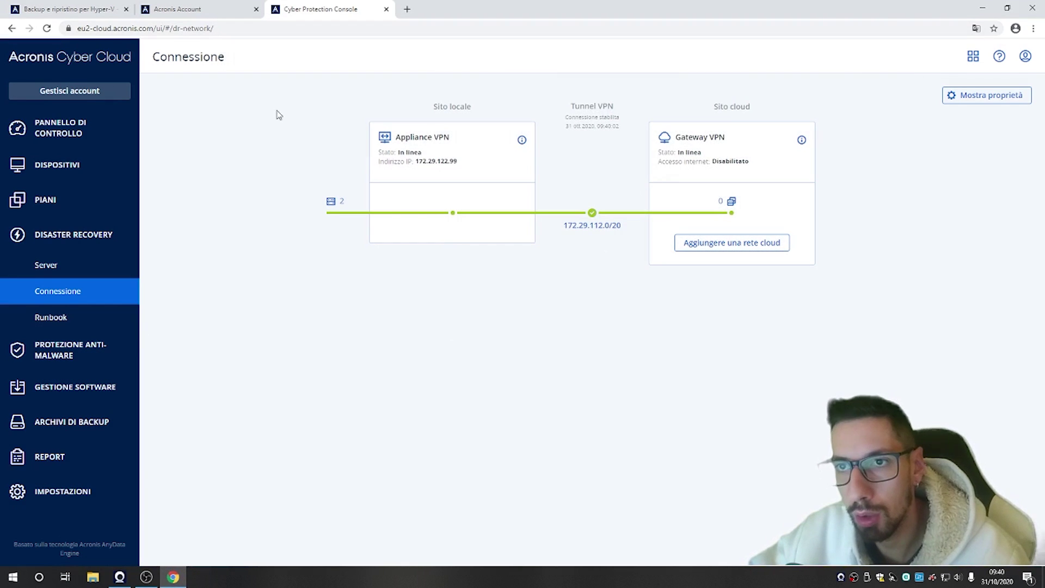
Select nethserver under All devices and show its disaster recovery tab
left_click_drag(414, 161, 458, 161)
left_click(675, 300)
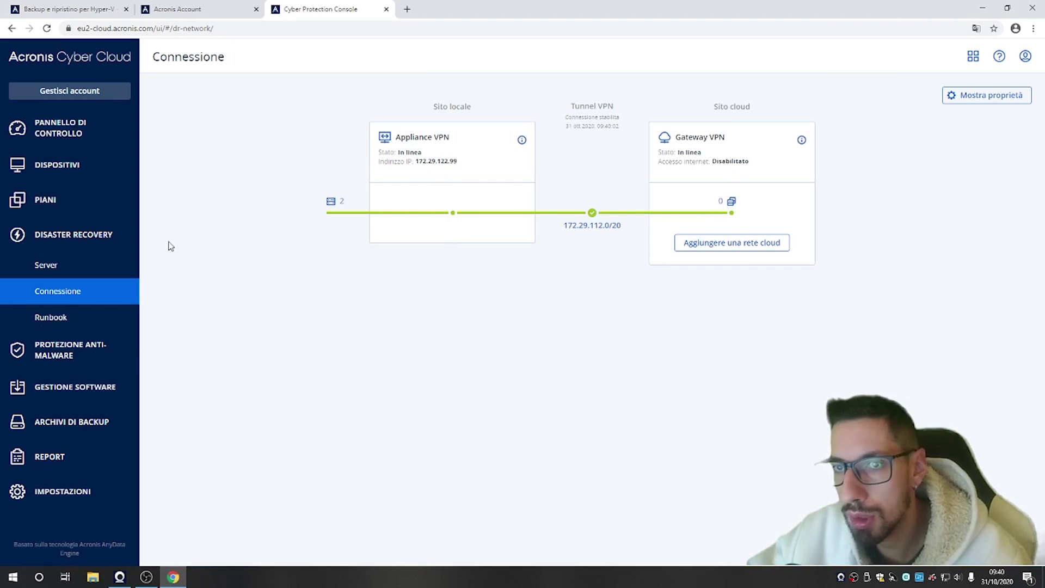
left_click(90, 130)
left_click(70, 271)
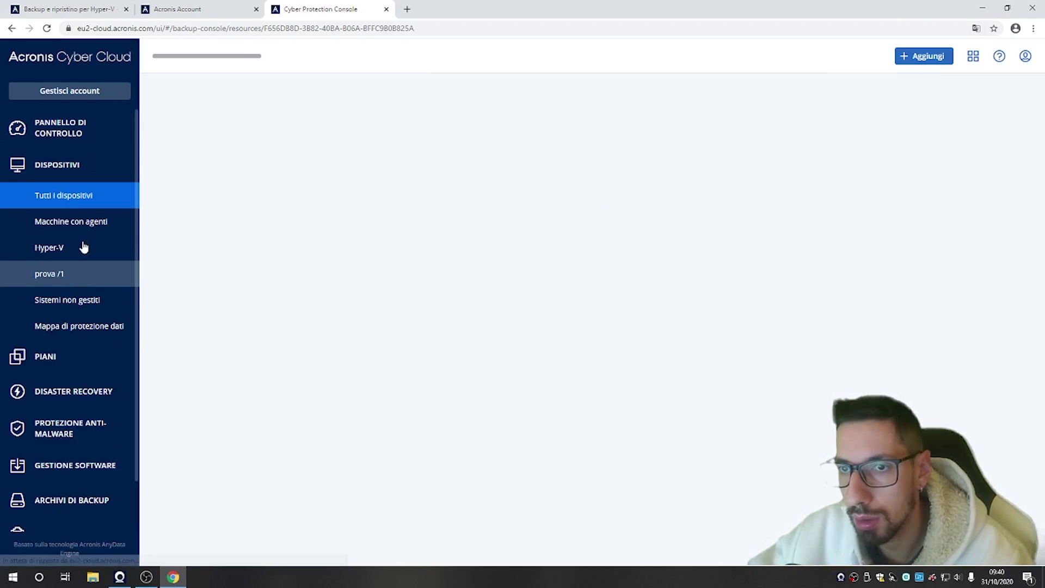
left_click(456, 181)
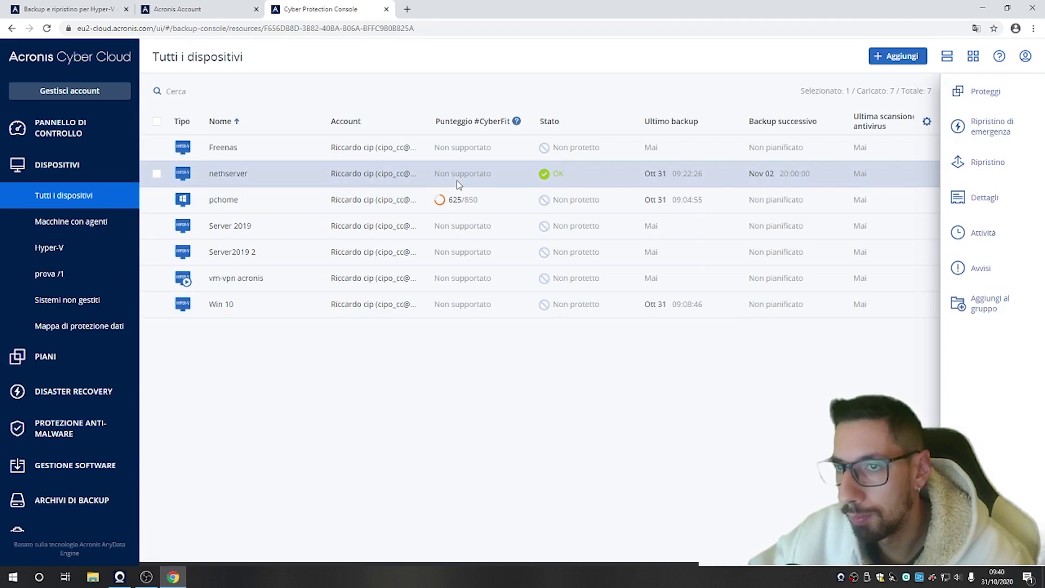
left_click(982, 162)
left_click(664, 127)
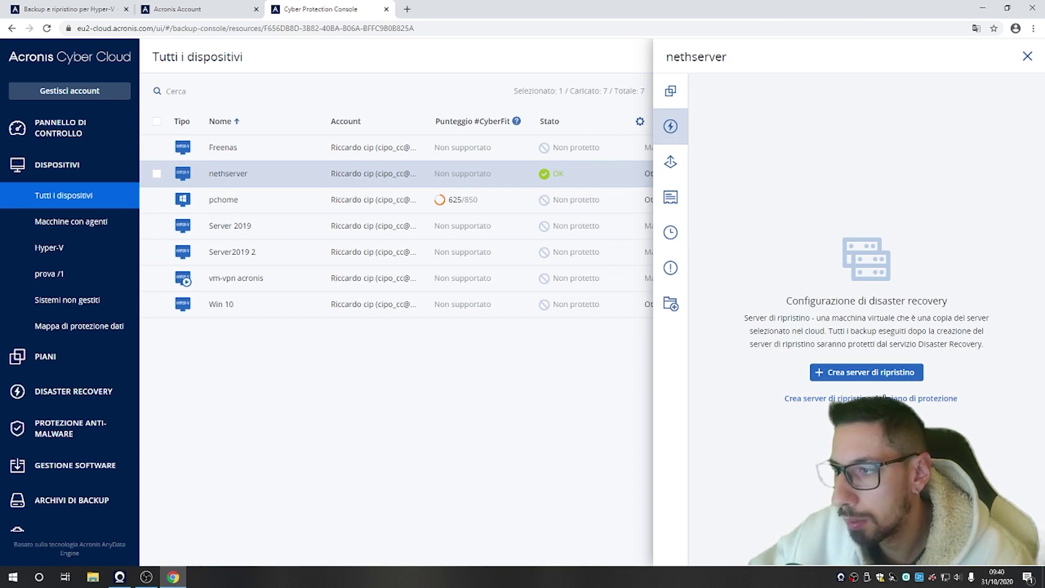
Create recovery server on network 172.29.112.0/20, production IP 172.29.112.70, with test IP enabled
left_click(860, 375)
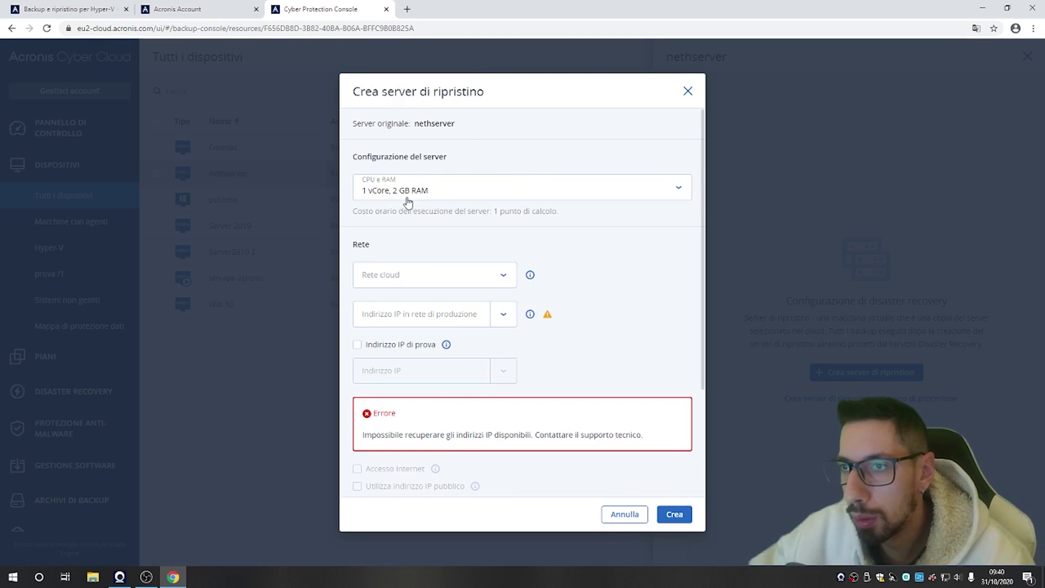
left_click(456, 276)
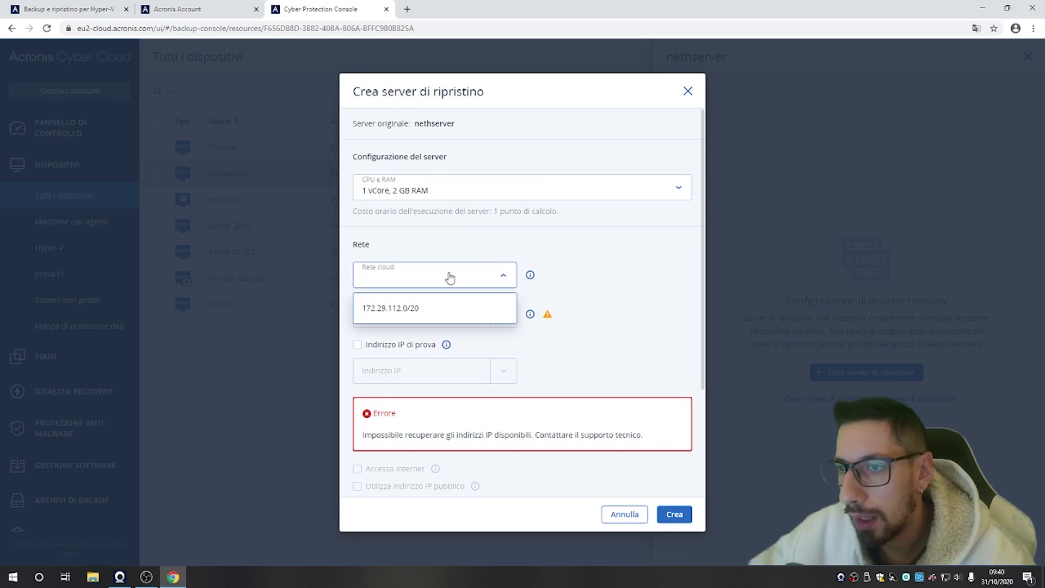
left_click(420, 306)
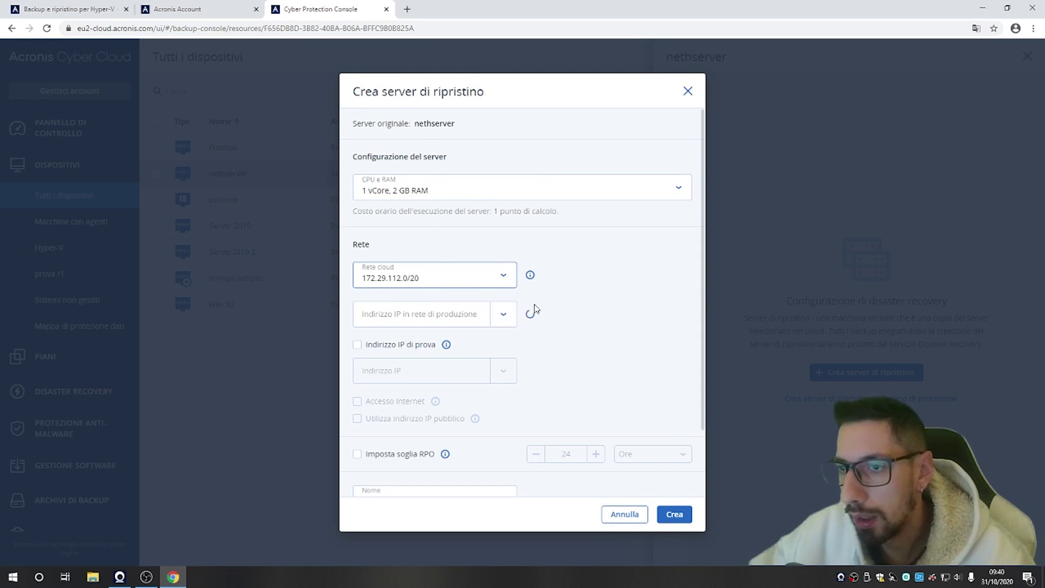
scroll(429, 275, "down", 2)
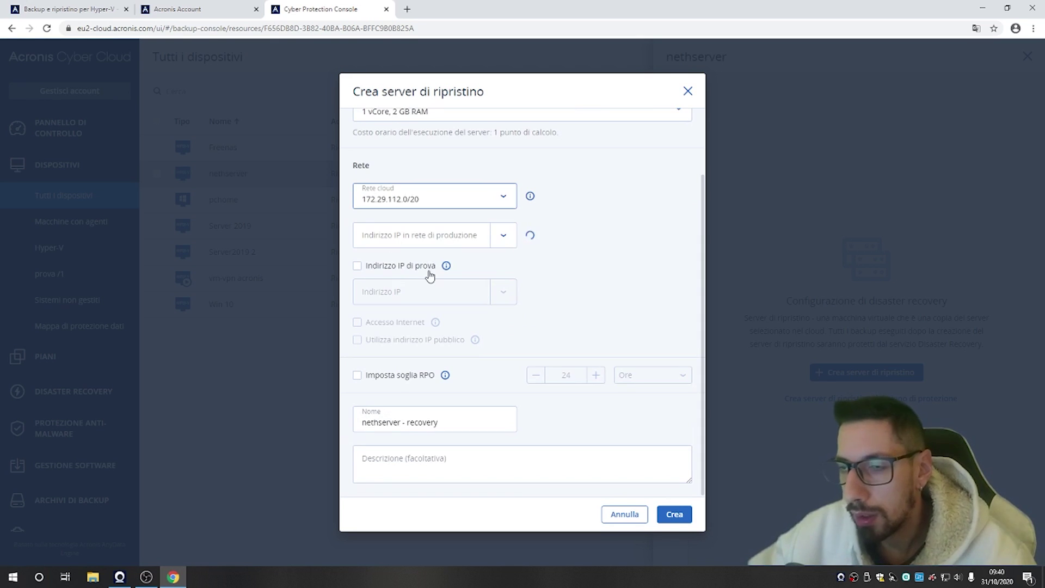
left_click(397, 243)
left_click_drag(412, 240, 362, 239)
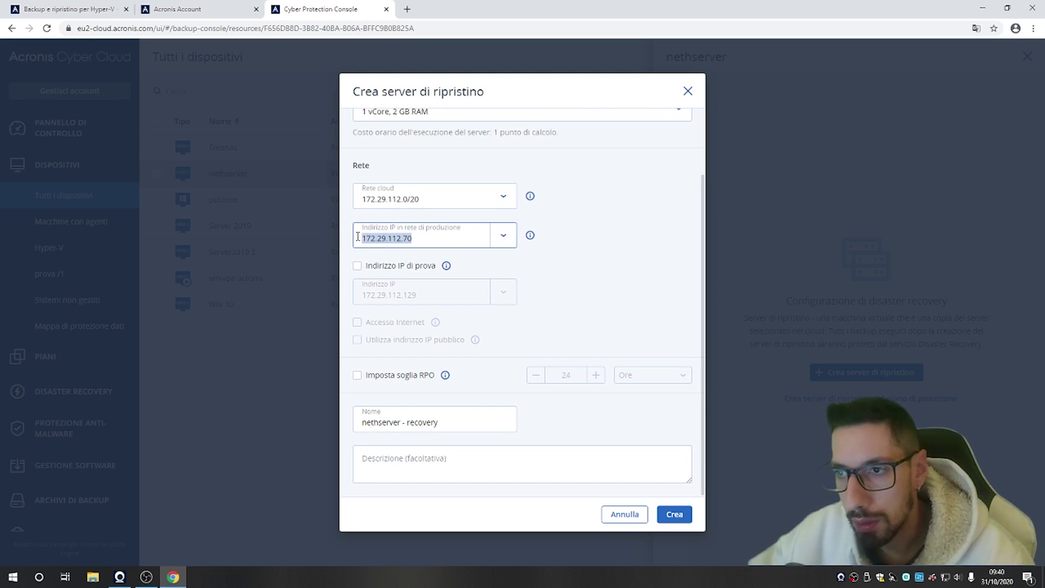
left_click(372, 240)
double_click(372, 240)
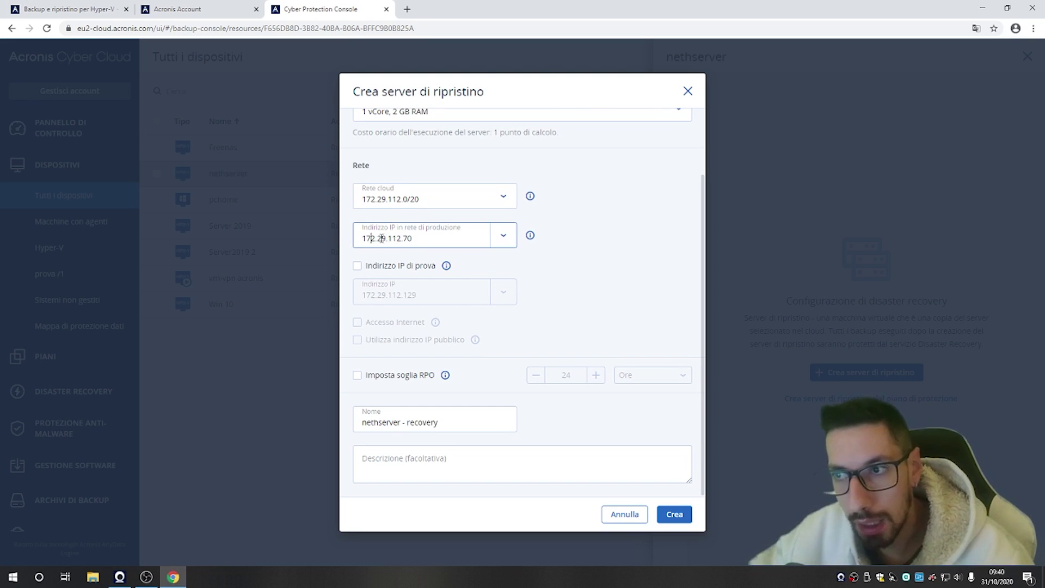
left_click(372, 239)
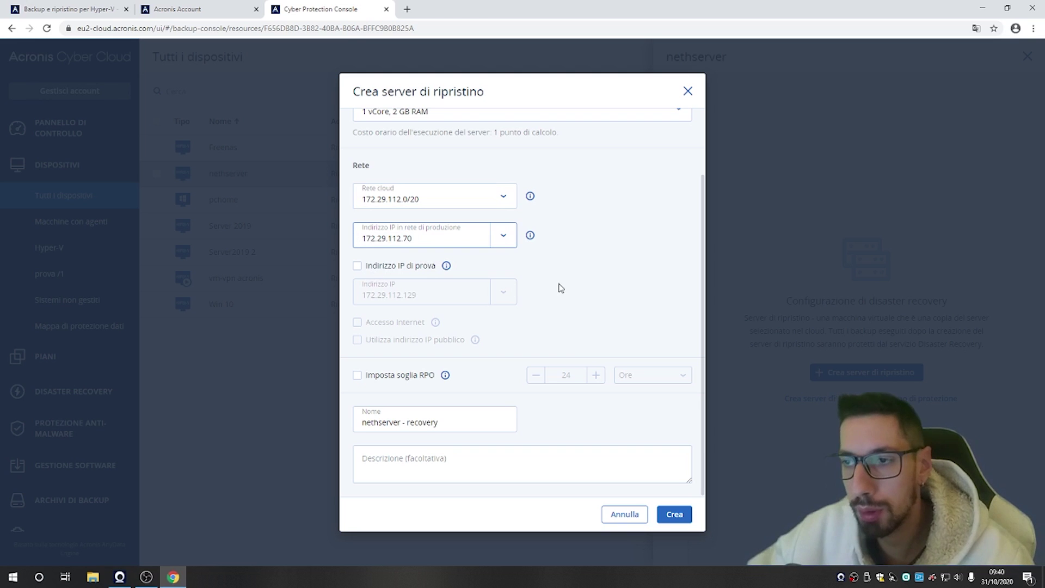
left_click(411, 265)
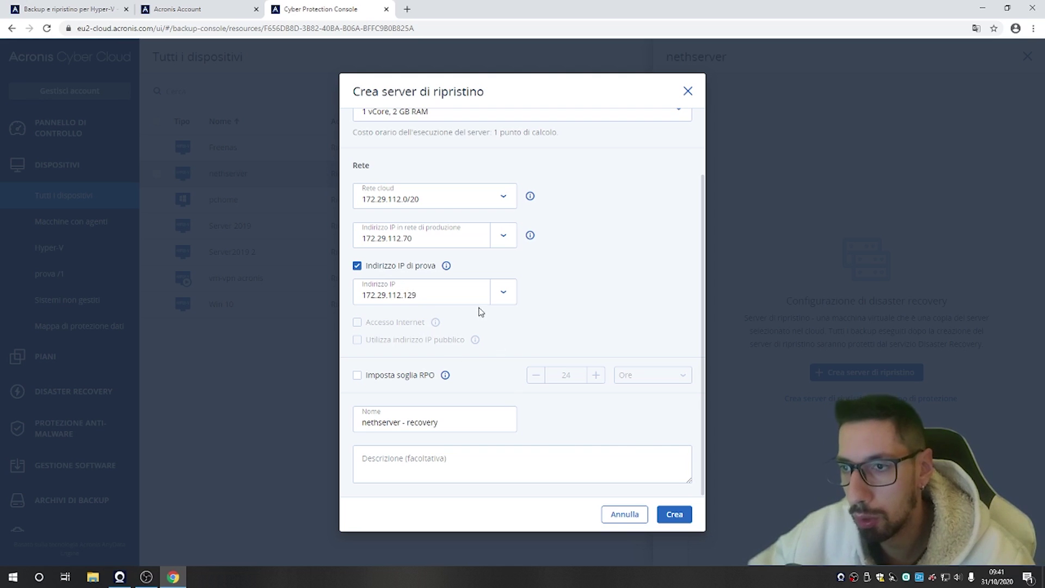
left_click(679, 521)
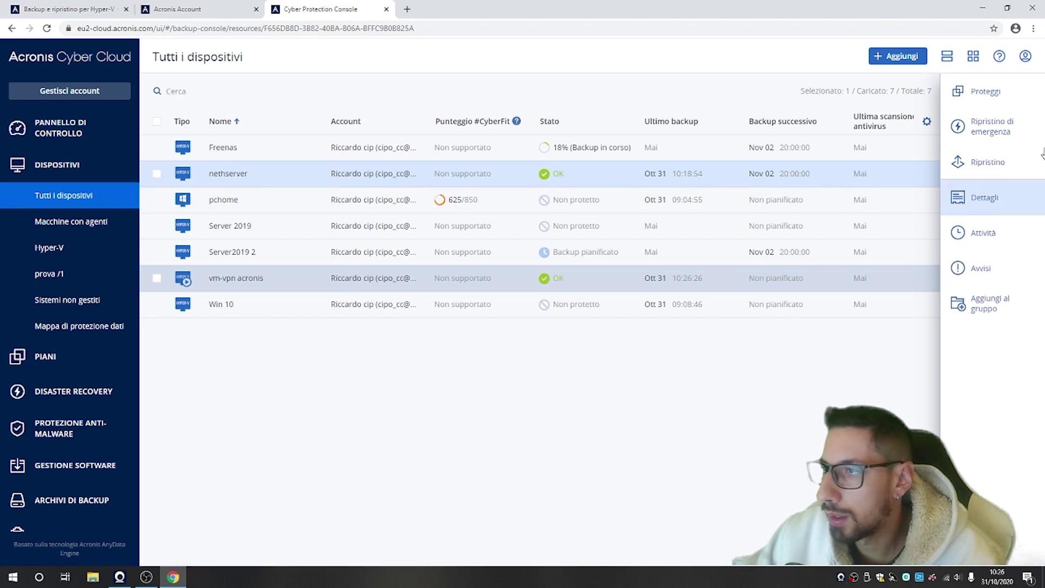
Launch a production failover (Failover di produzione) of the vm-vpn acronis recovery server
left_click(987, 98)
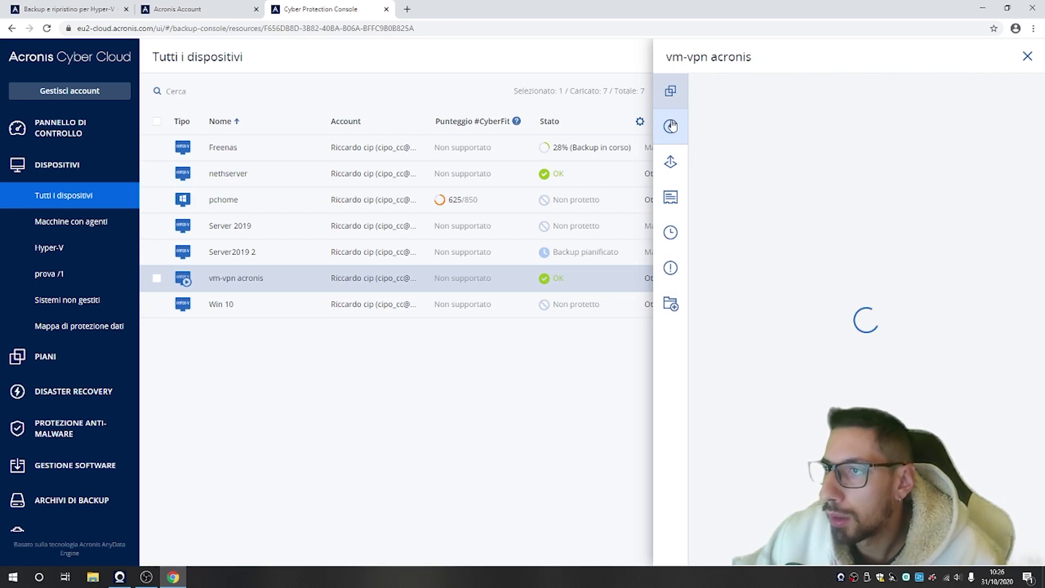
left_click(671, 127)
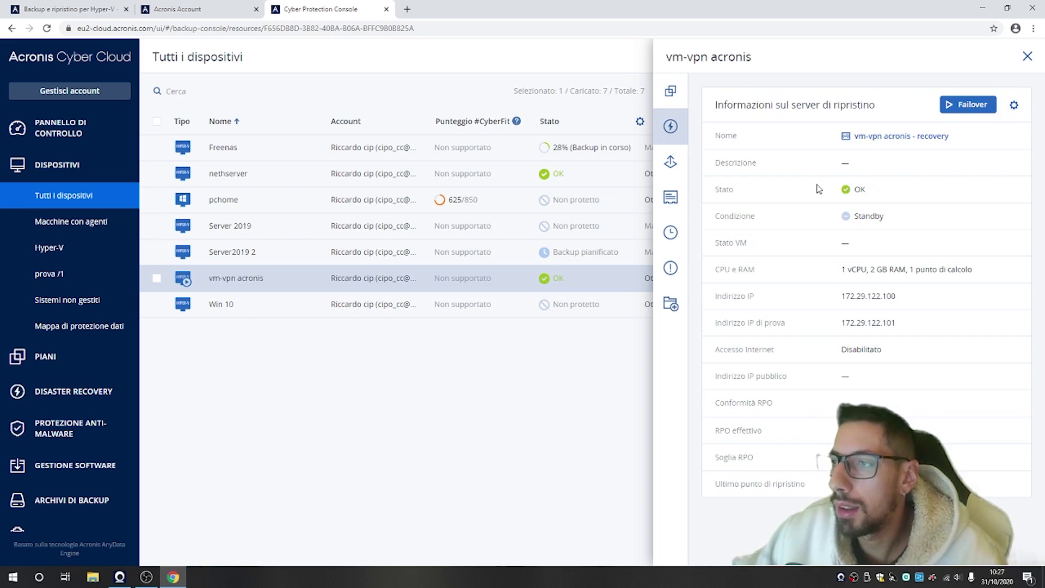
left_click(963, 104)
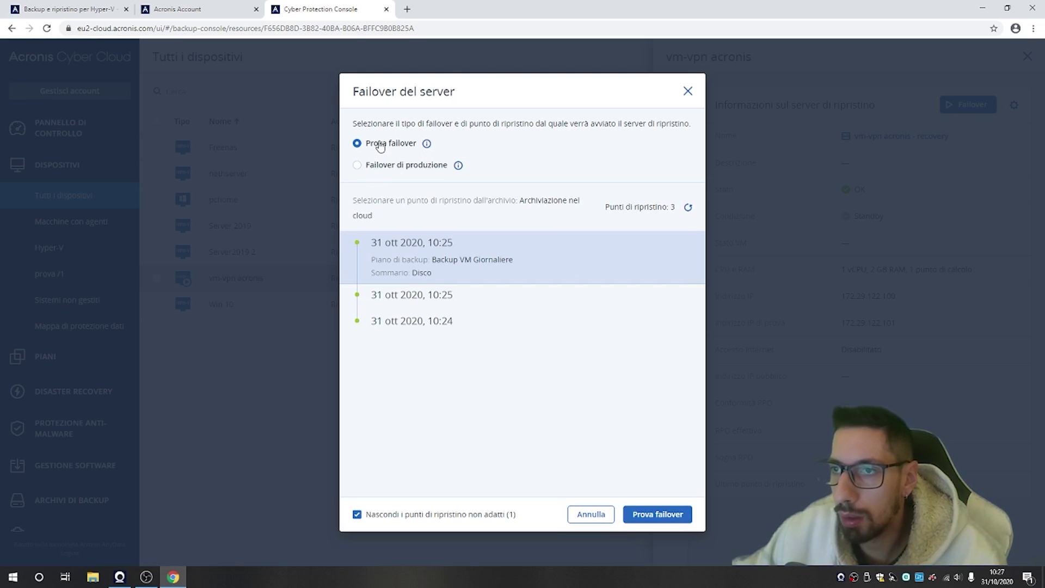
mouse_move(459, 166)
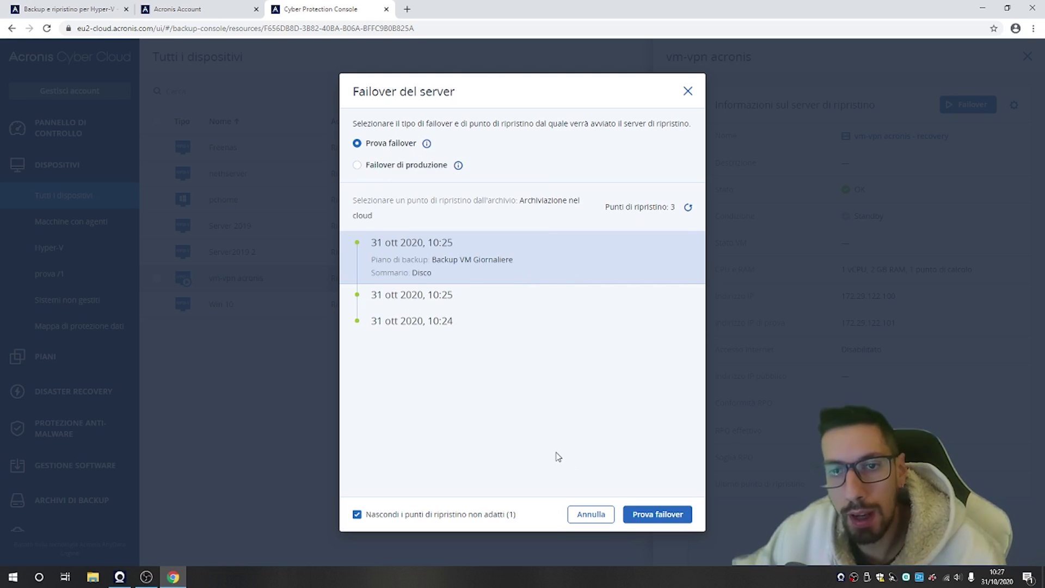
left_click(395, 171)
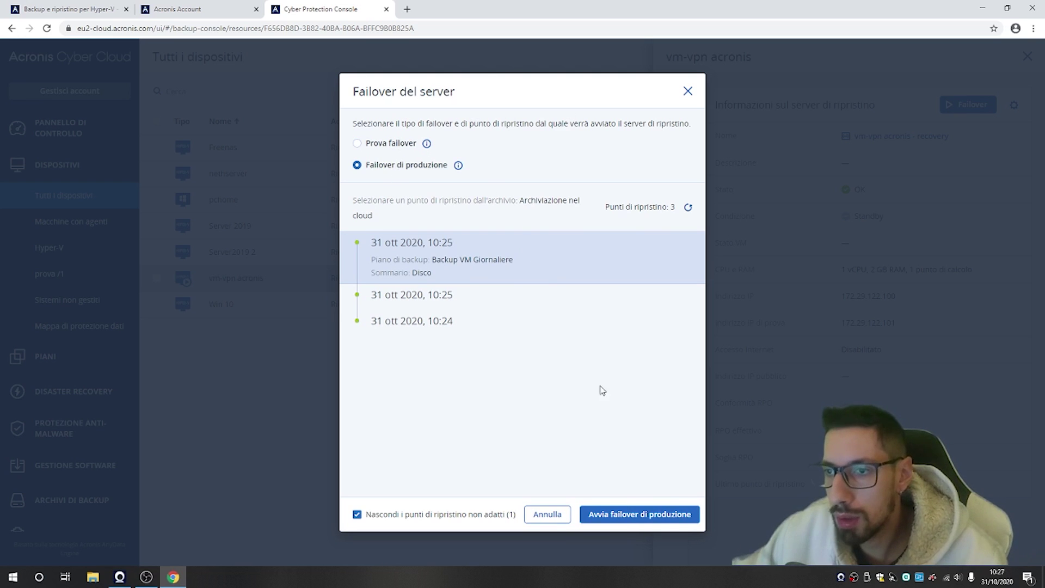
left_click(629, 509)
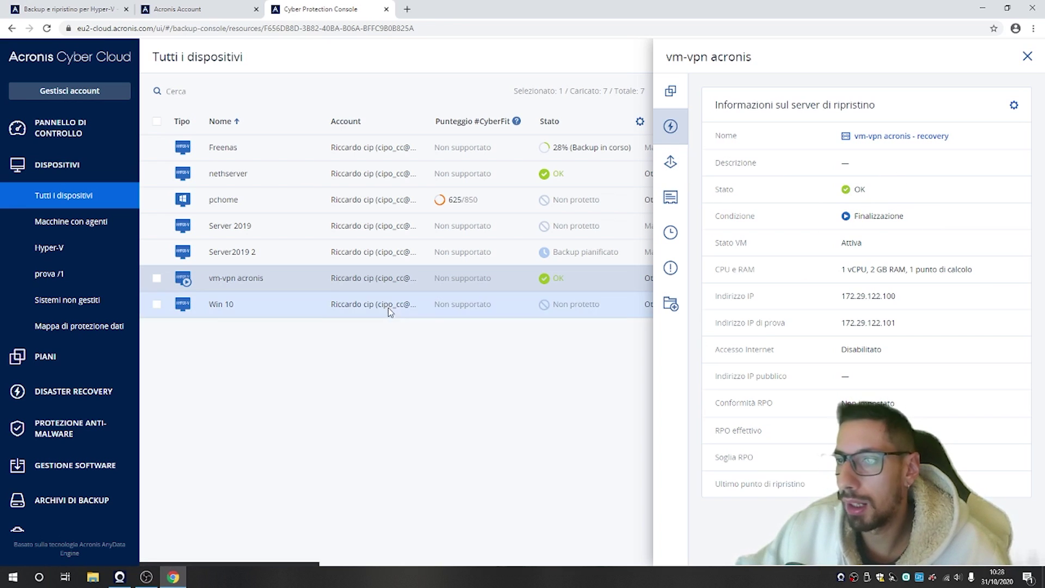
Open the failed-over vm-vpn acronis - recovery server, view its console, then start its failback
left_click(77, 404)
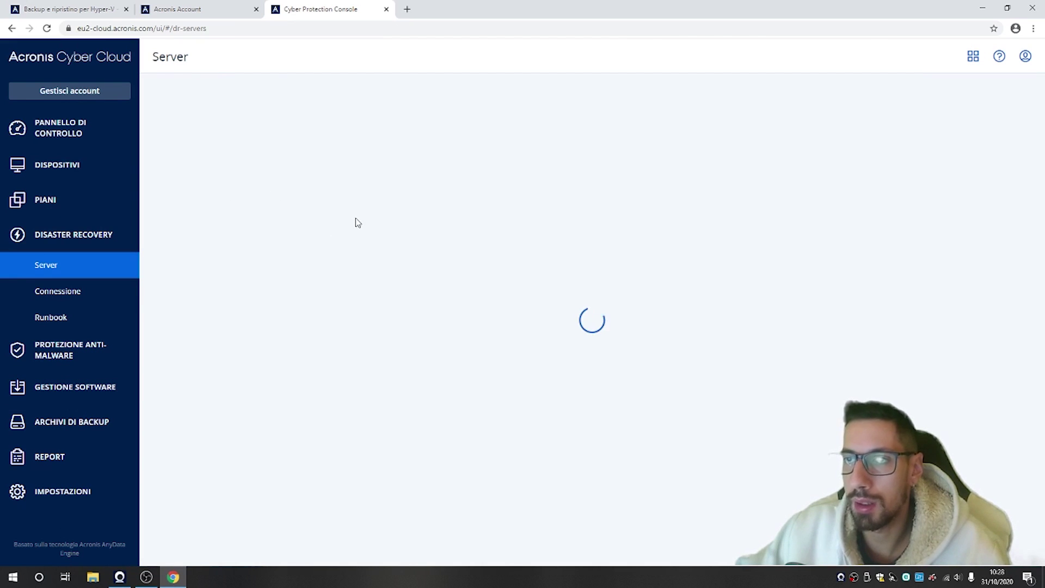
left_click(228, 185)
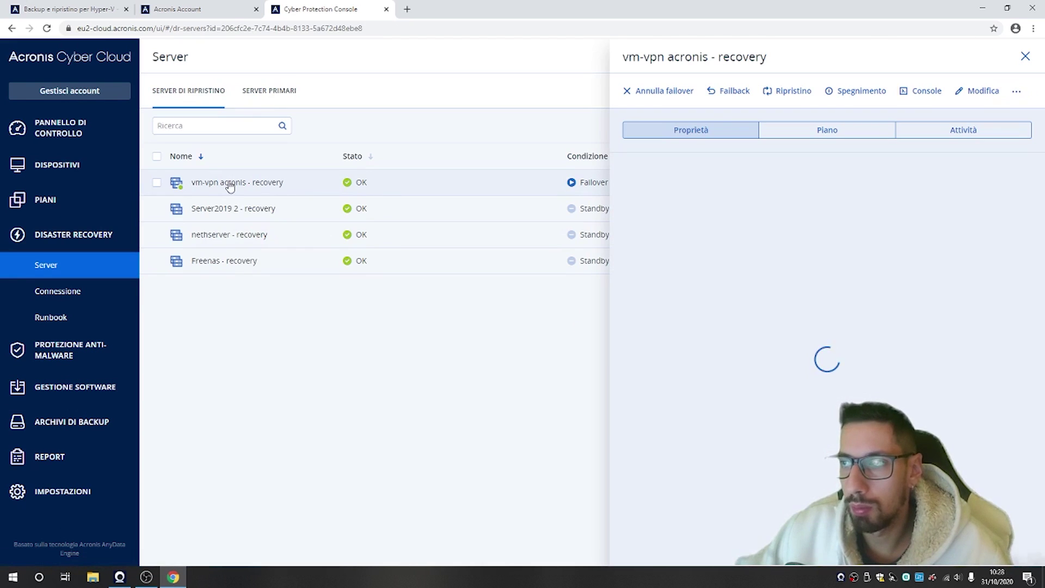
left_click(921, 91)
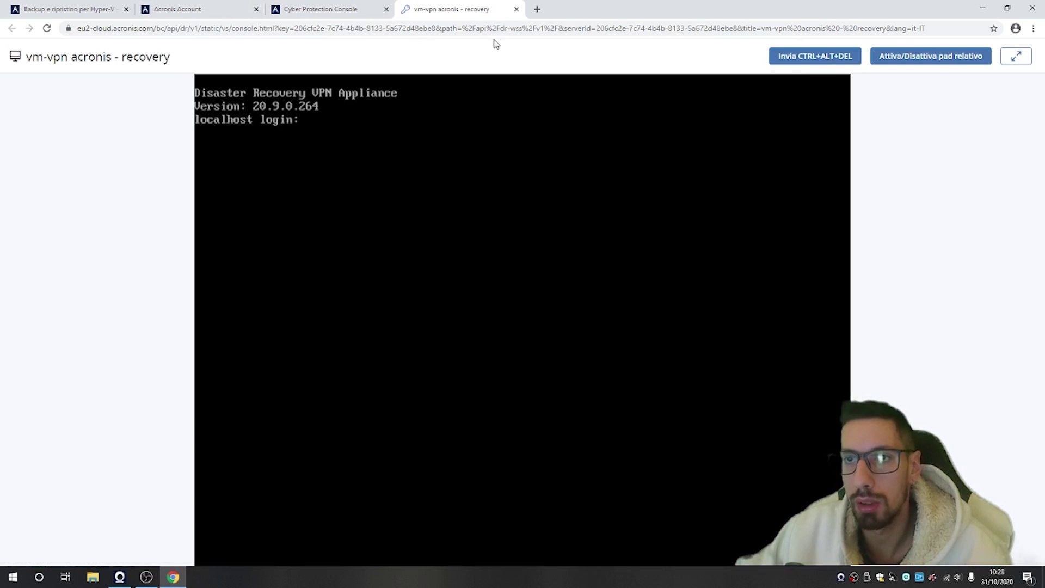
left_click(516, 9)
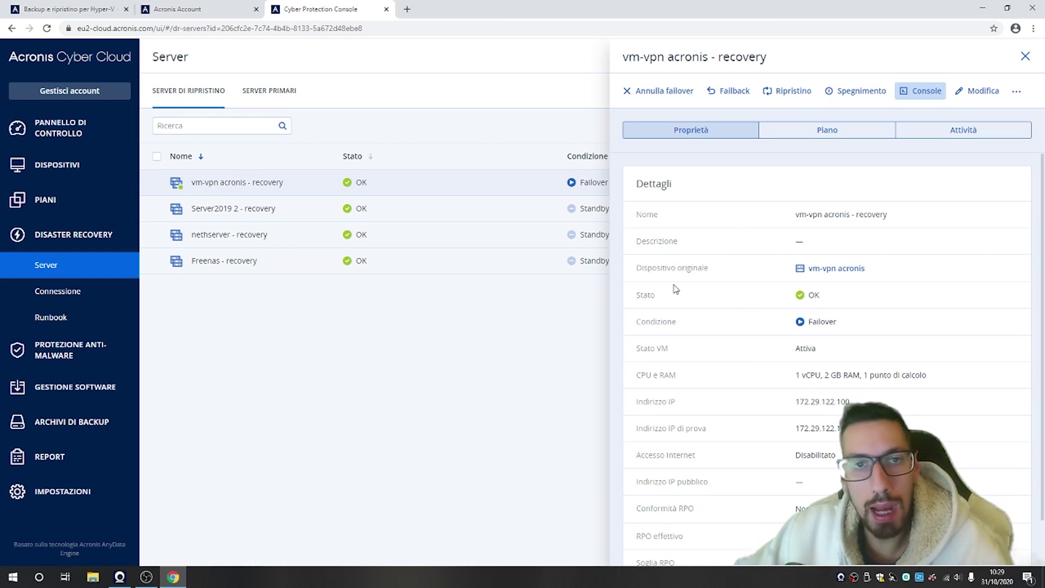
left_click(730, 93)
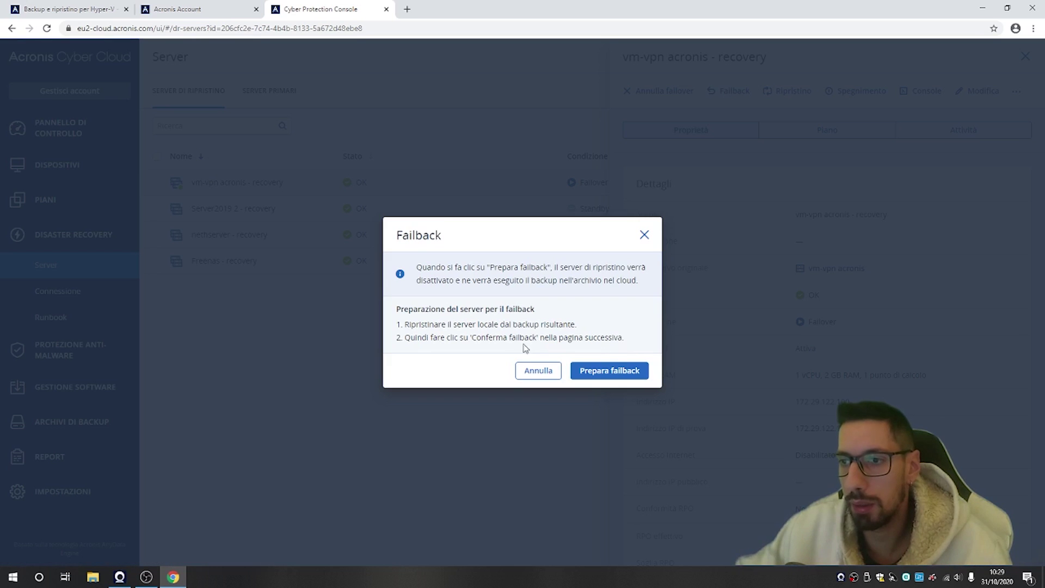
Cancel the Failback dialog without preparing it and return to all devices to vm-vpn acronis
left_click_drag(405, 325, 617, 327)
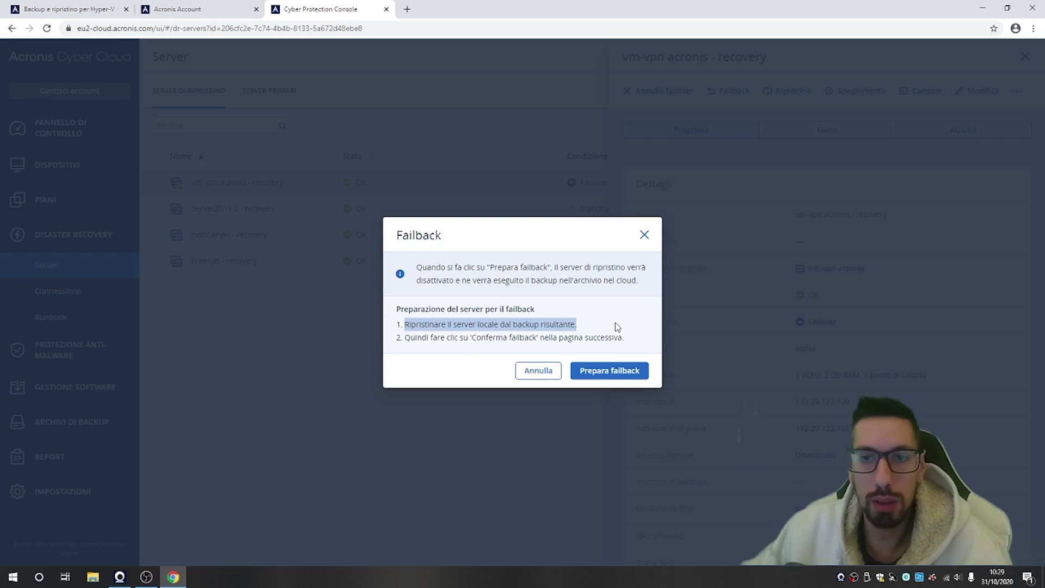
left_click(536, 371)
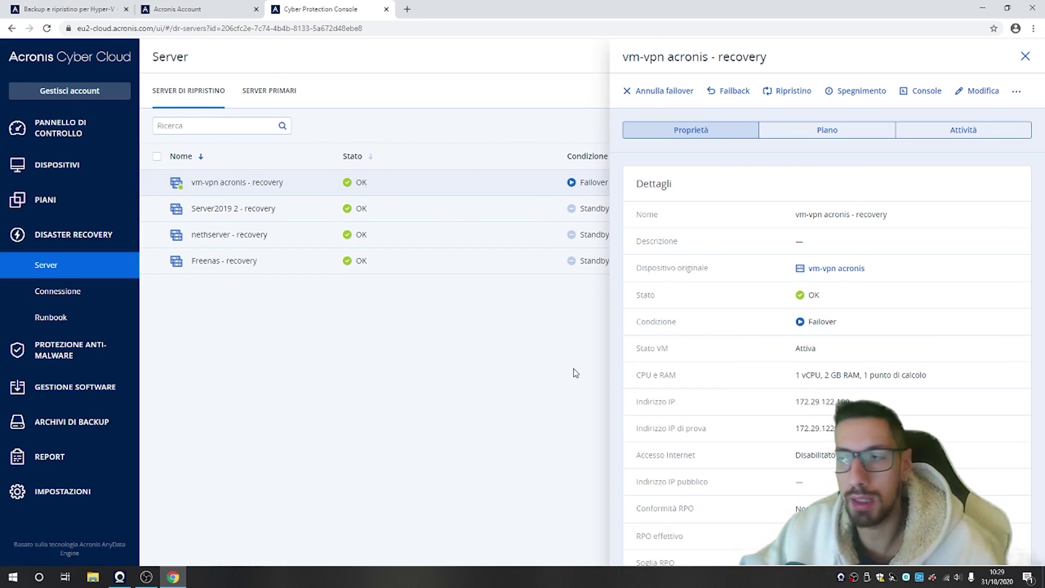
left_click(836, 268)
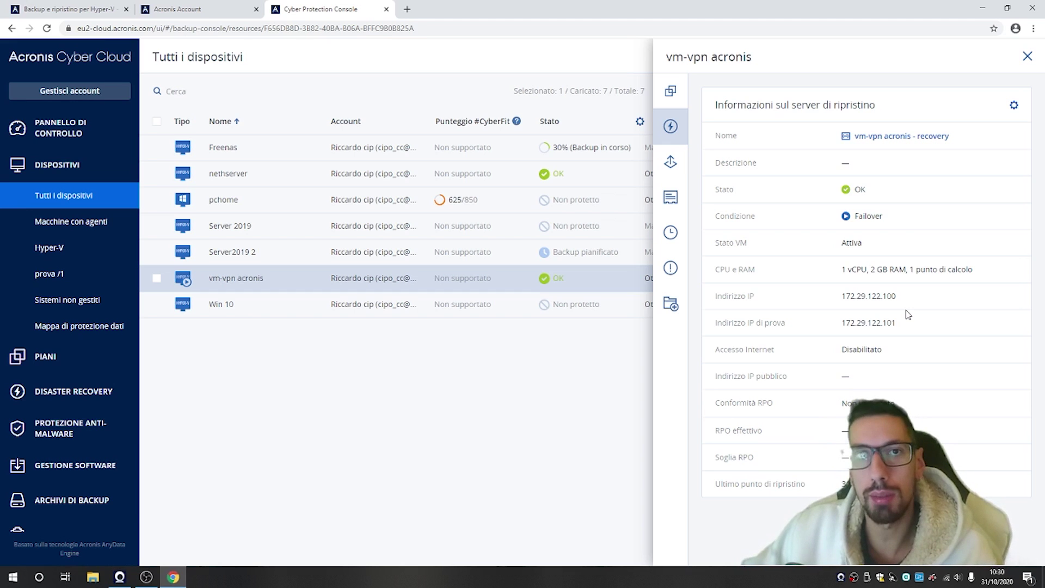